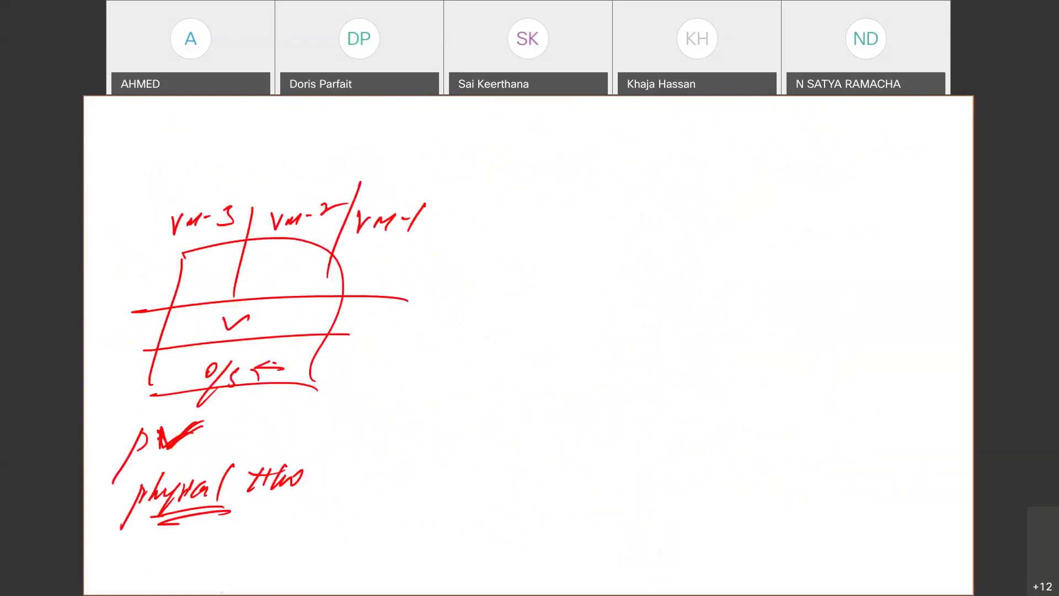
Go to a blank slide and handwrite the heading "download" with the red pen, underlining it
left_click(144, 582)
left_click(154, 534)
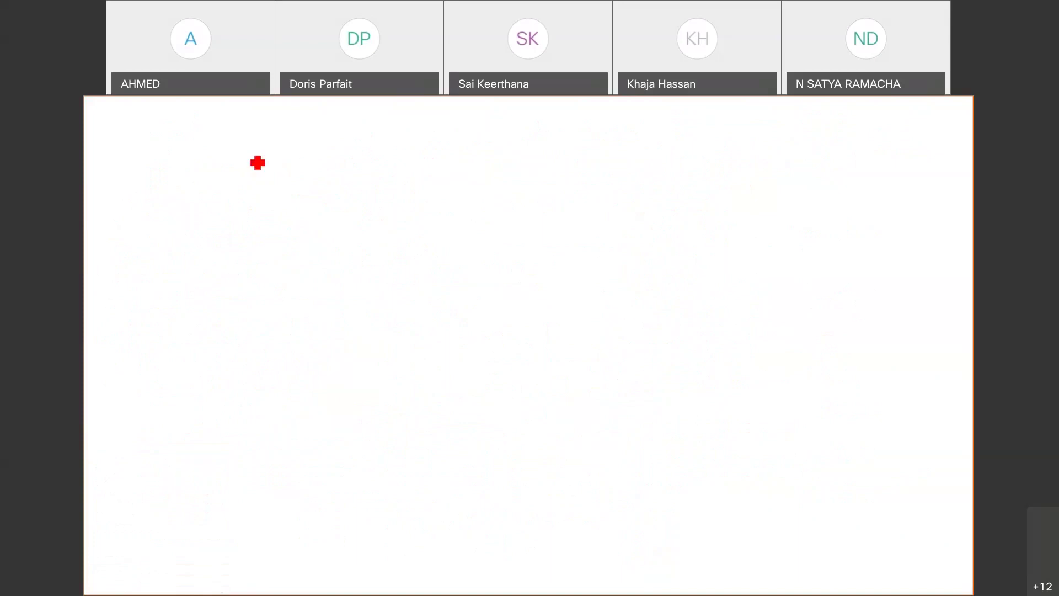
mouse_move(258, 168)
left_mouse_down()
mouse_move(343, 144)
mouse_move(358, 164)
mouse_move(388, 153)
left_mouse_up()
left_click(390, 154)
left_click_drag(229, 181, 366, 171)
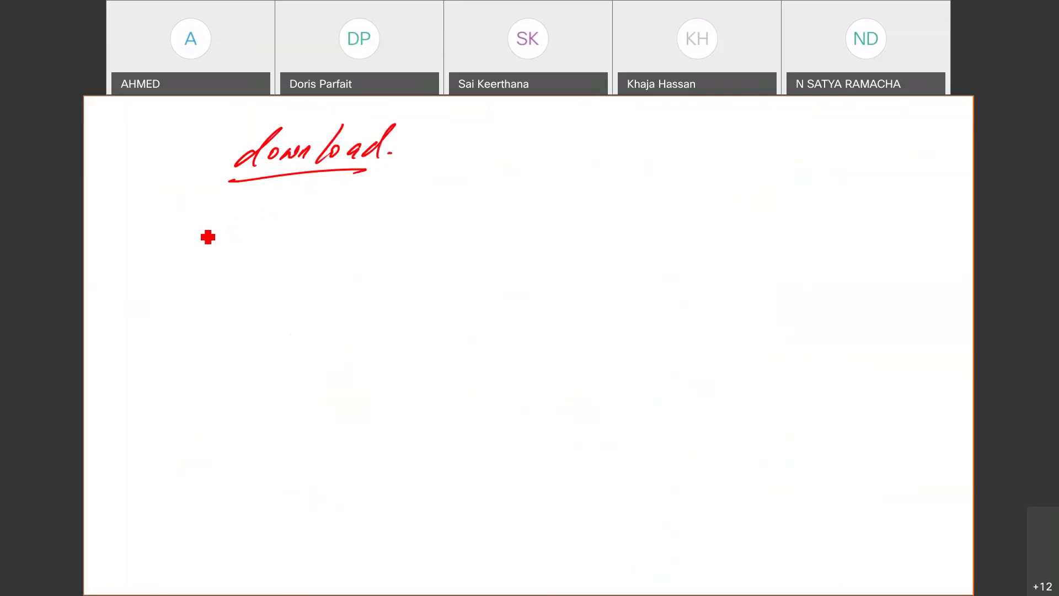
Handwrite an arrow bullet with "vmware workstation" beneath the "download" heading on the slide
mouse_move(137, 236)
left_mouse_down()
mouse_move(167, 240)
mouse_move(148, 250)
left_mouse_up()
left_click_drag(219, 217, 301, 221)
left_click_drag(303, 223, 447, 211)
left_click(369, 224)
mouse_move(452, 220)
left_mouse_down()
mouse_move(489, 198)
mouse_move(497, 213)
left_mouse_up()
left_click(513, 181)
left_click_drag(517, 199, 514, 212)
left_click(521, 195)
mouse_move(491, 187)
left_mouse_down()
mouse_move(515, 182)
mouse_move(518, 215)
mouse_move(582, 210)
left_mouse_up()
left_click_drag(528, 177, 555, 178)
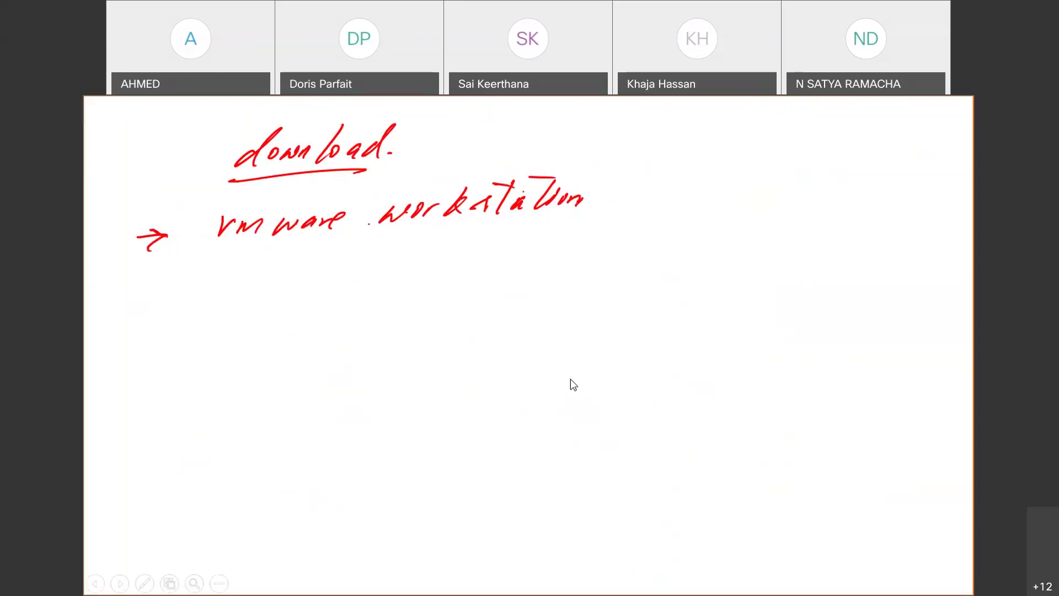
Switch from the slide show to the Chrome window with the motherboard image search
key("alt+Tab")
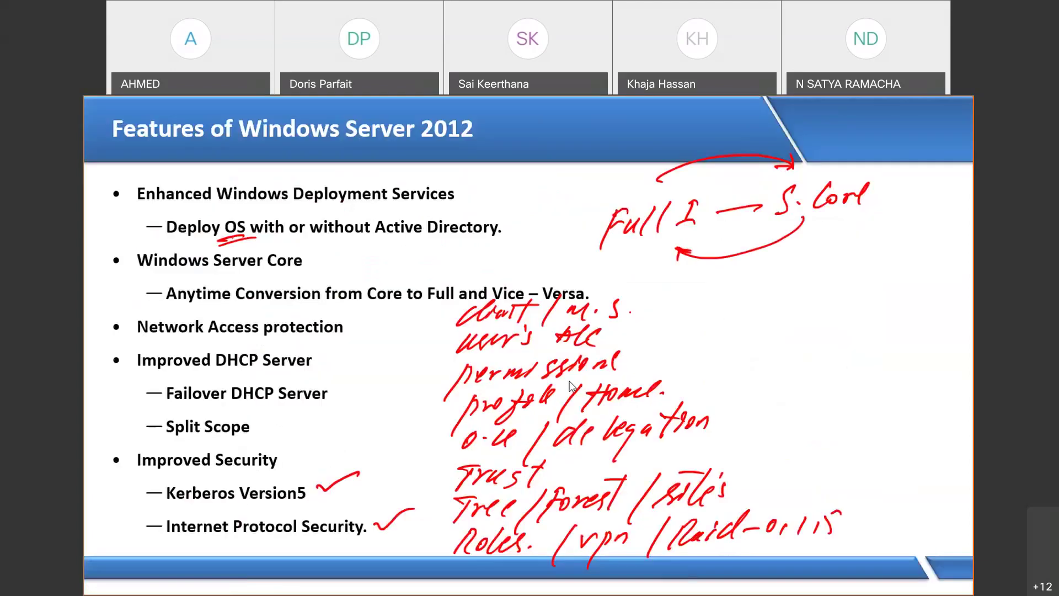
key("super+d")
left_click(554, 587)
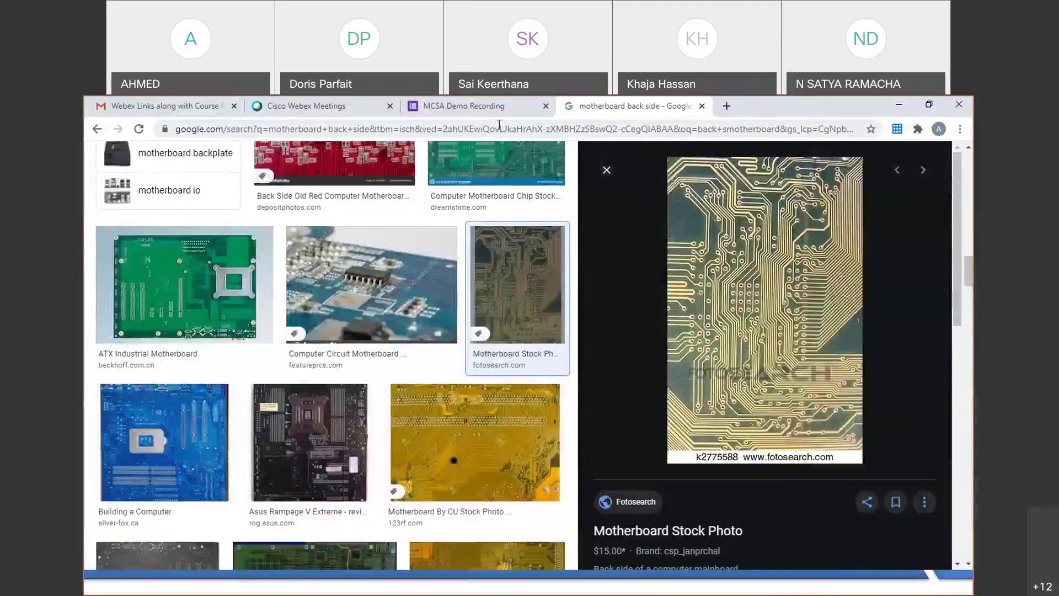
Run a Google search for google.com in the current browser tab
left_click(499, 129)
type("G")
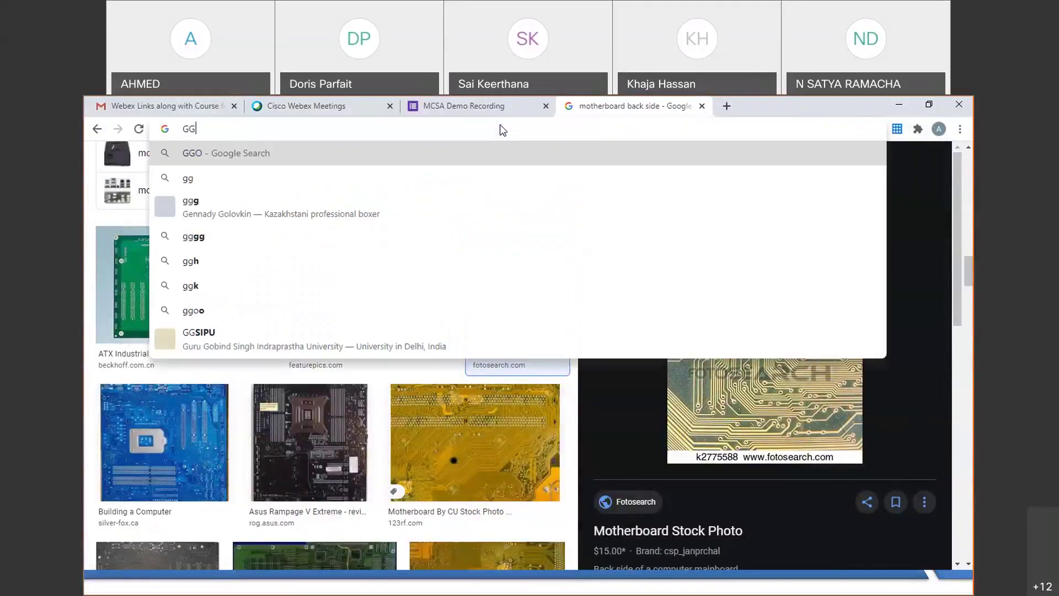
type("OO")
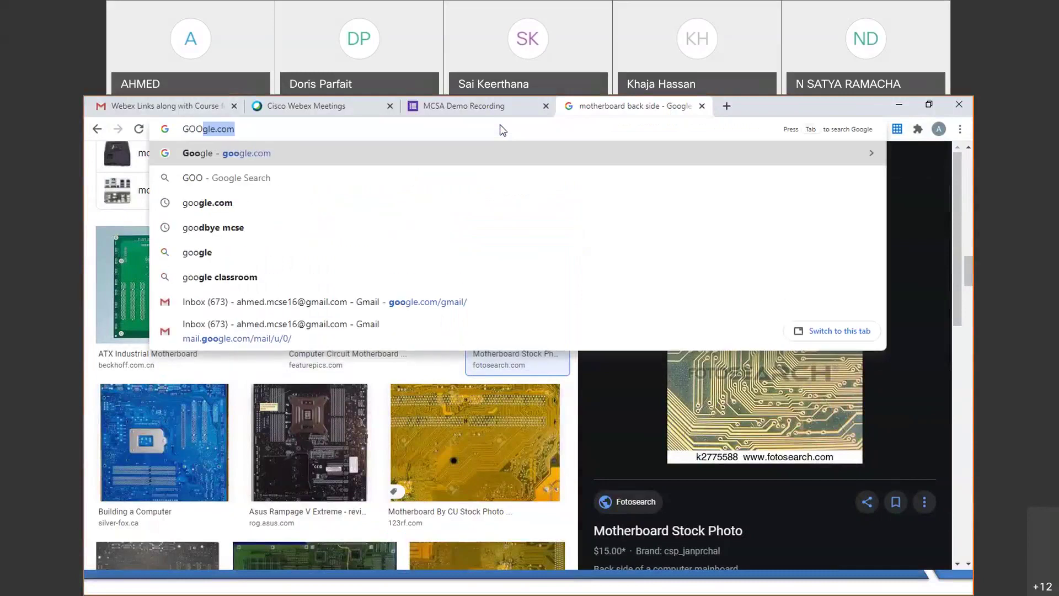
key("Down")
key("Down")
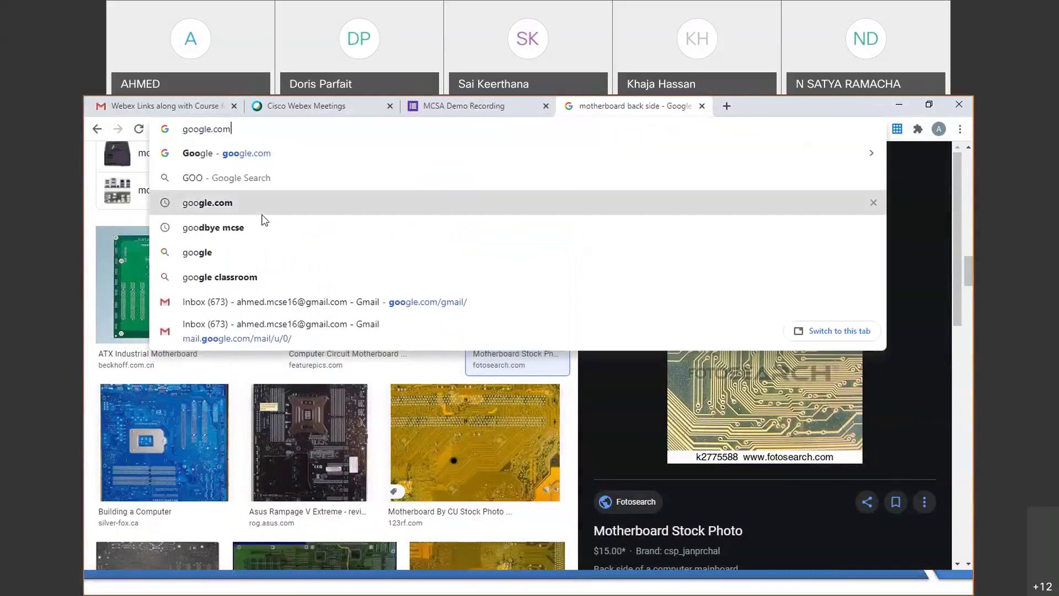
key("Return")
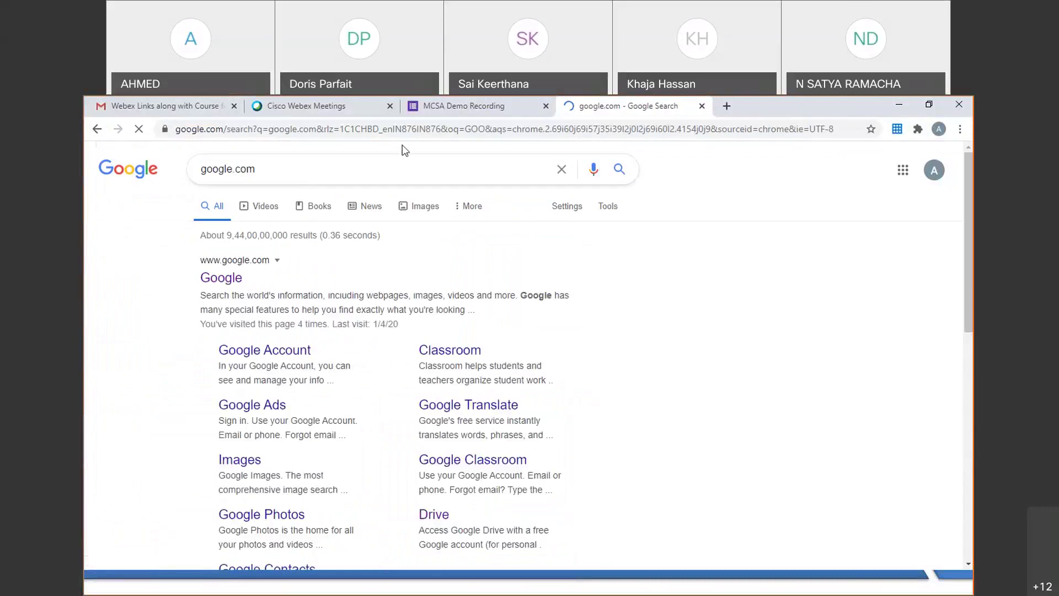
Load the Google home page directly from the address google.com
left_click(460, 131)
type("GOOGLE.CO")
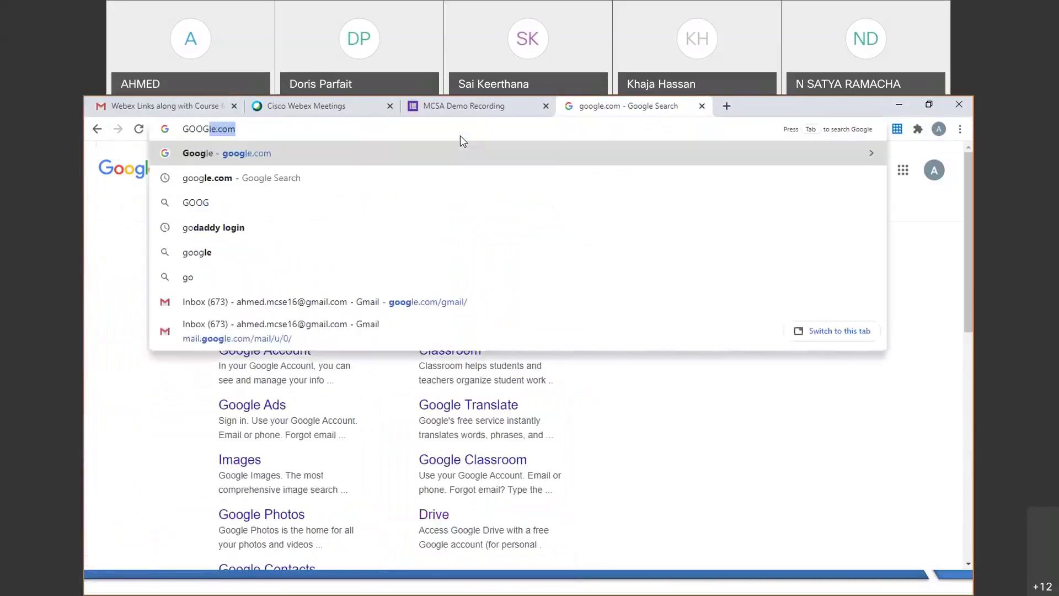
type("M")
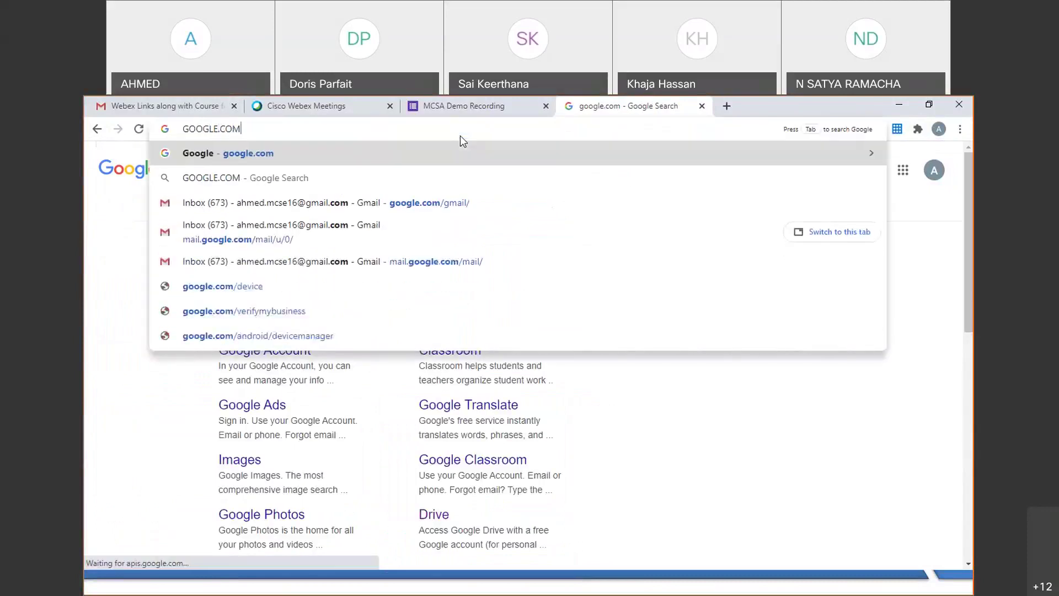
key("Return")
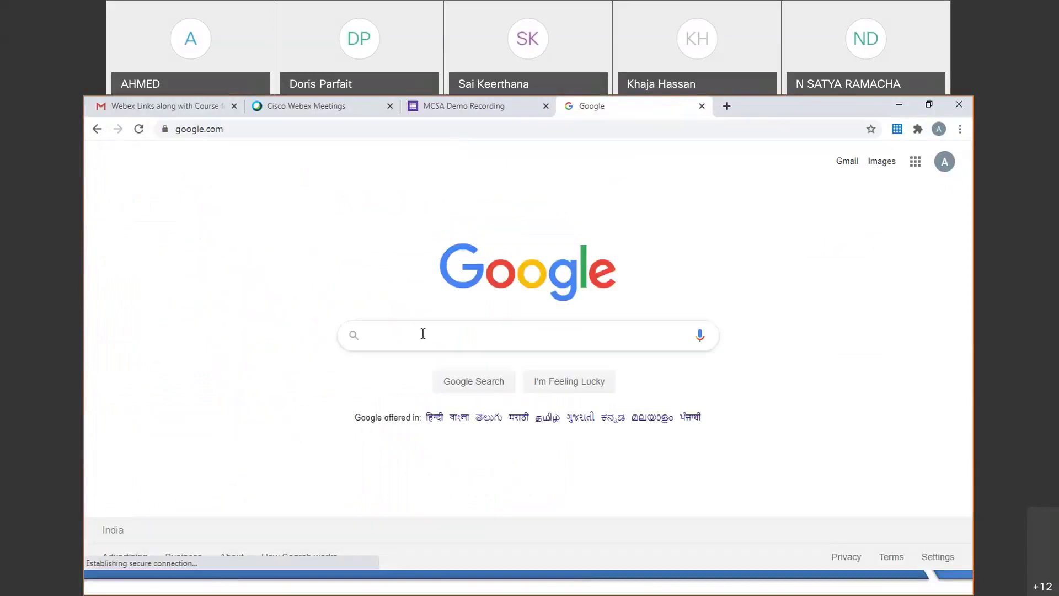
Search Google for "vmware workstation download" and open the result "Download VMware Workstation Pro | IN"
type("VM")
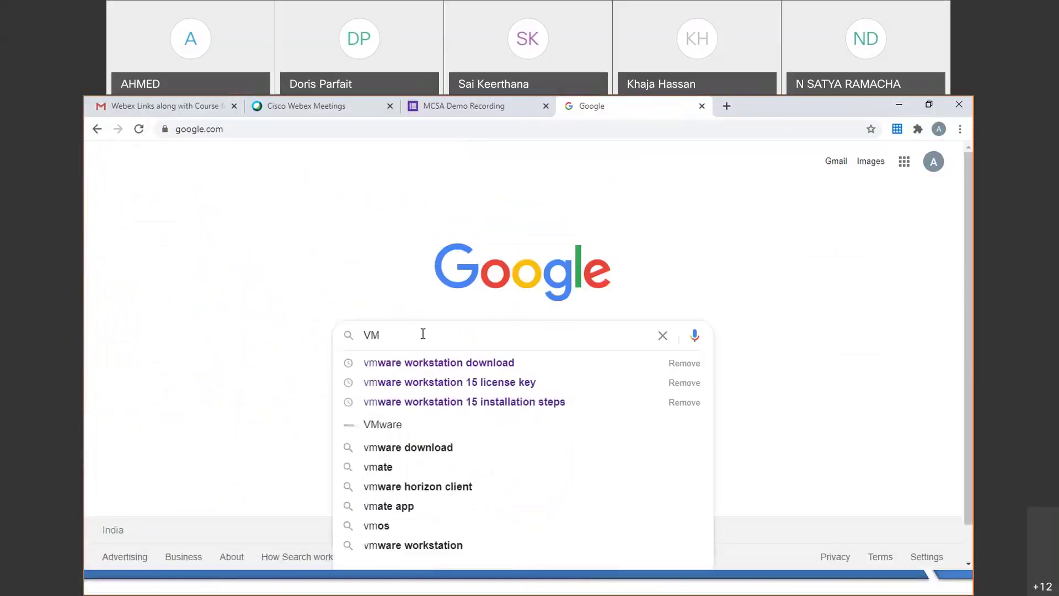
key("Down")
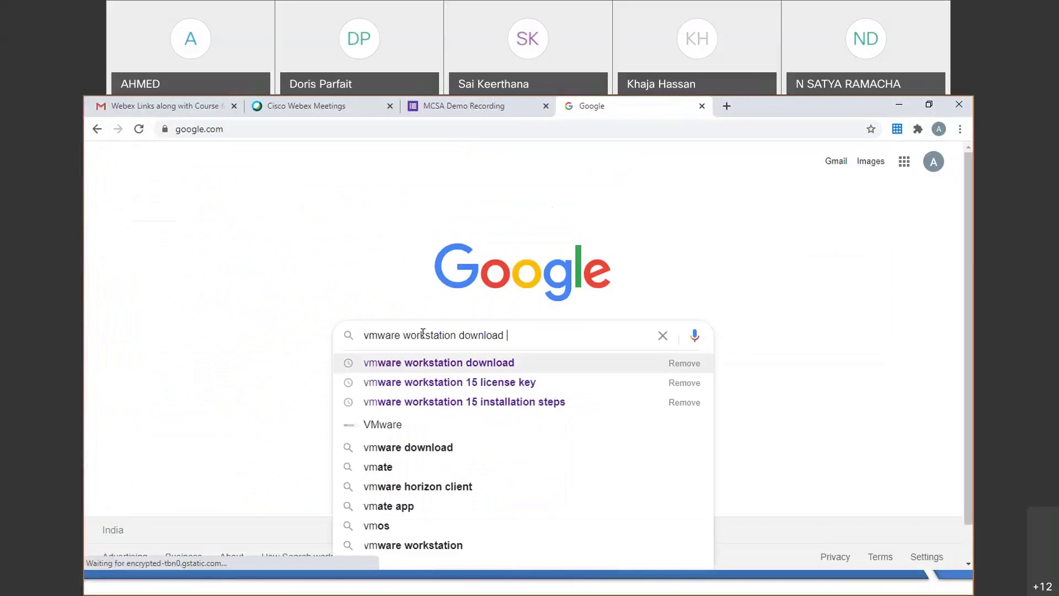
left_click(451, 339)
left_click(550, 336)
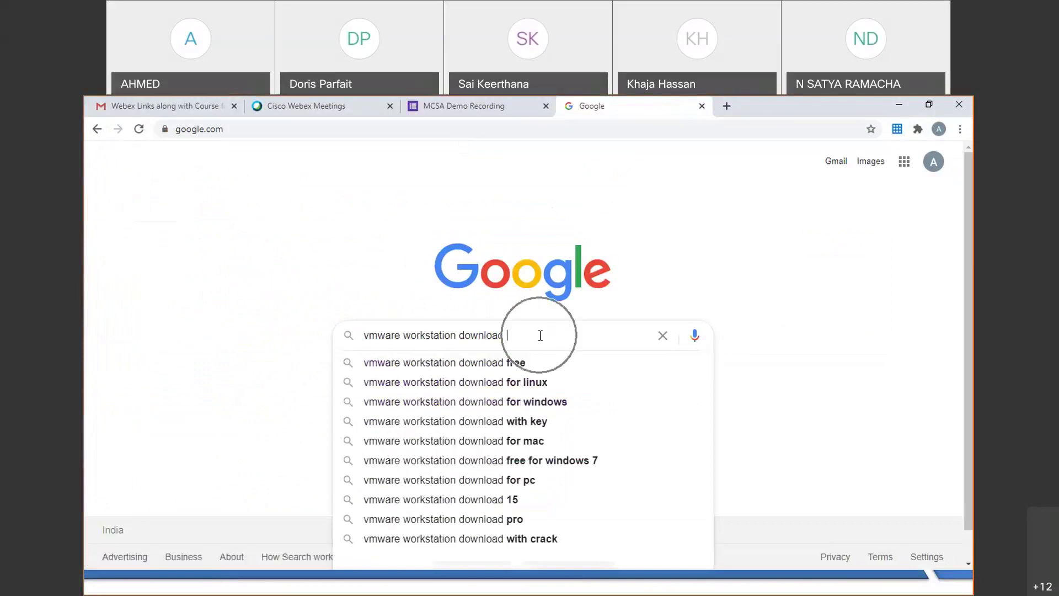
key("Return")
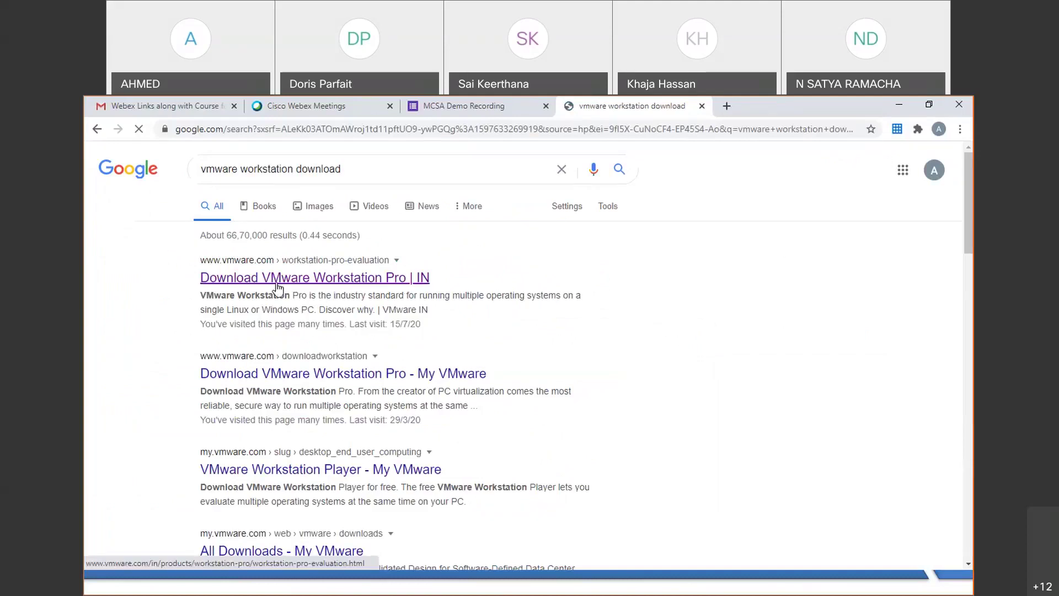
left_click(248, 282)
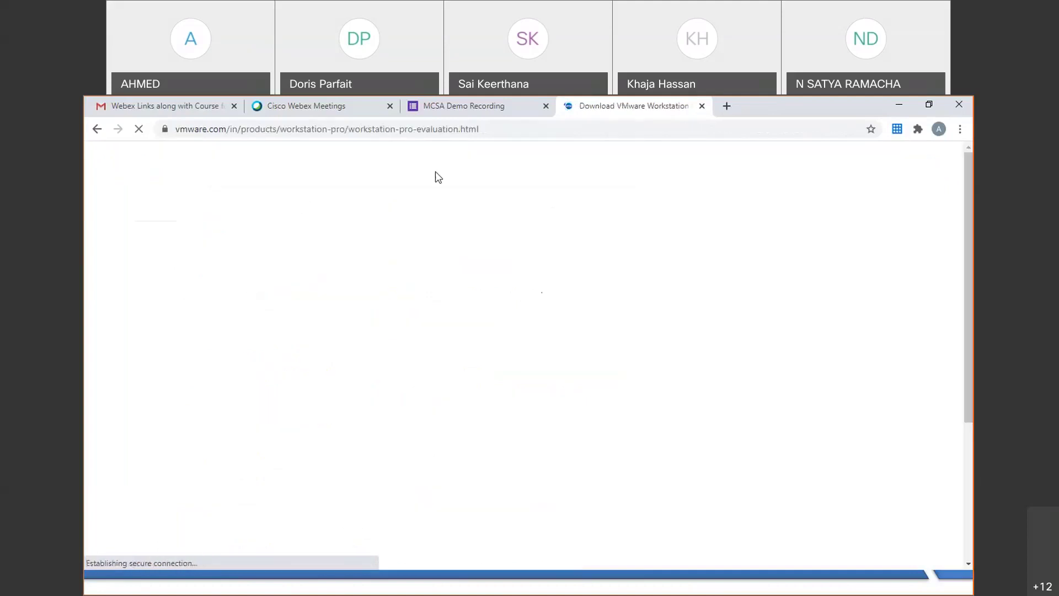
Locate the page address and the Workstation 15.5 Pro for Windows download option on the VMware evaluation page
left_click(499, 134)
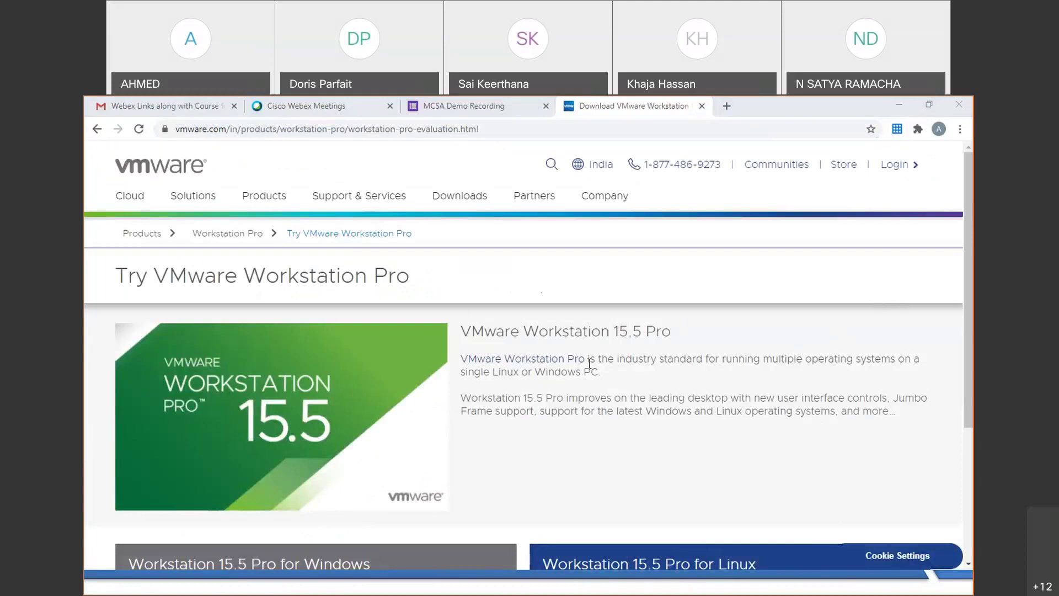
scroll(594, 356, "down", 2)
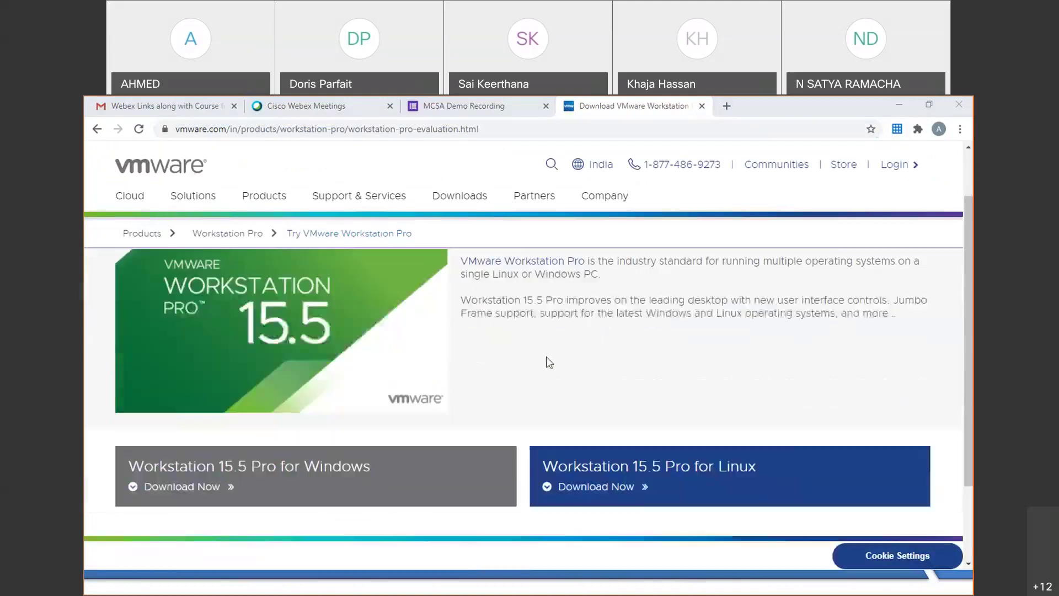
left_click(258, 482)
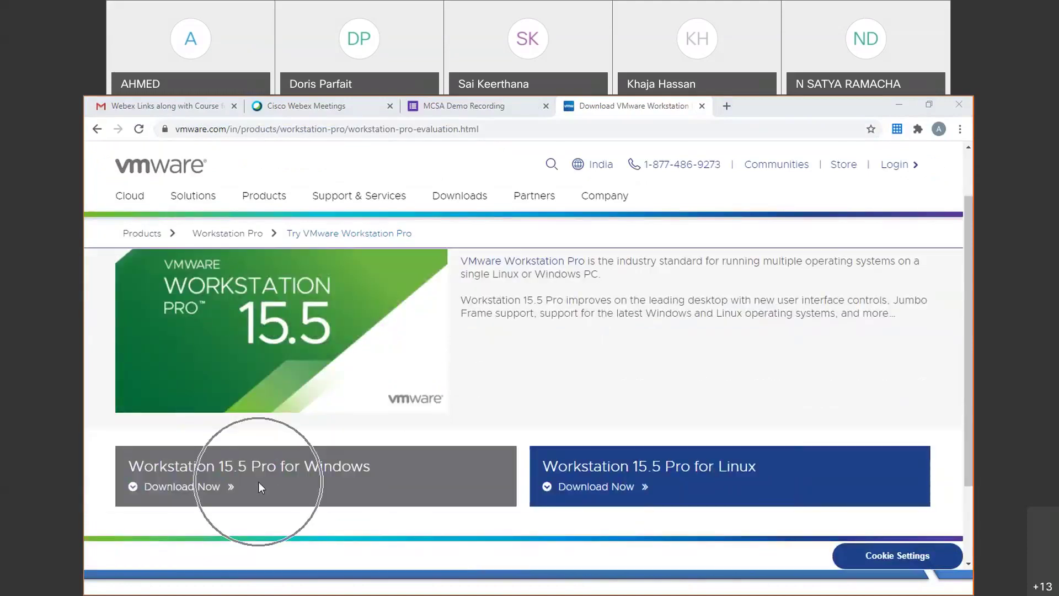
left_click(257, 481)
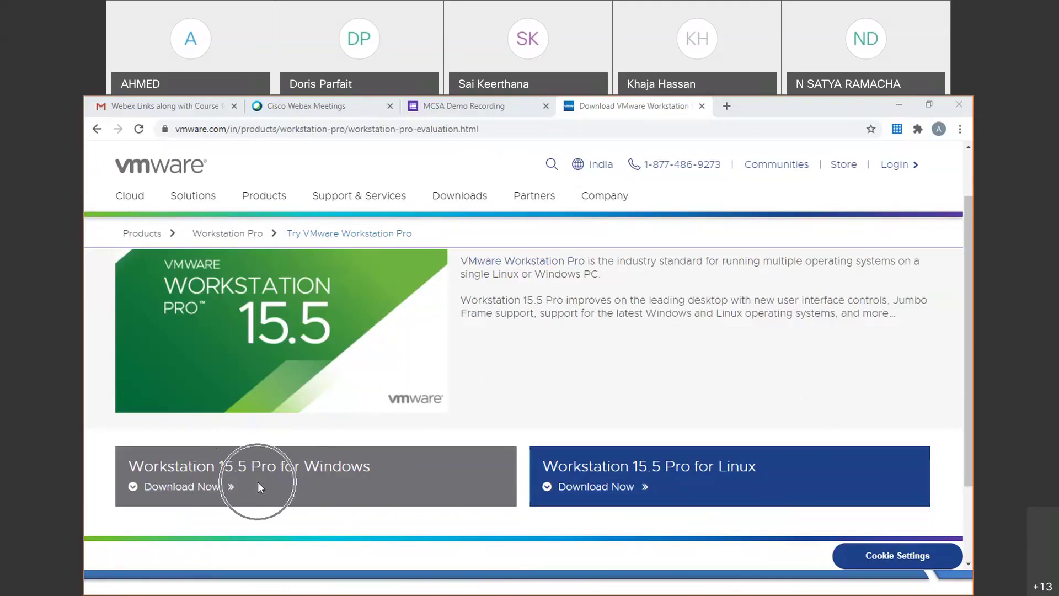
left_click(257, 481)
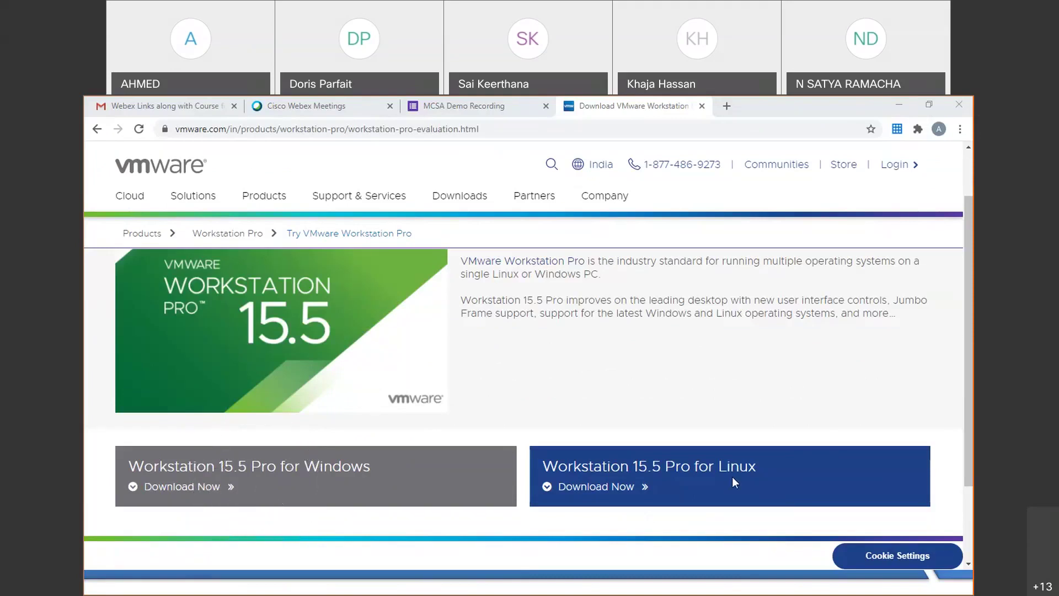
left_click(249, 483)
Return to the handwritten PowerPoint slide and add a second arrow bullet reading "2012 o/s iso"
left_click(898, 105)
key("alt+Tab")
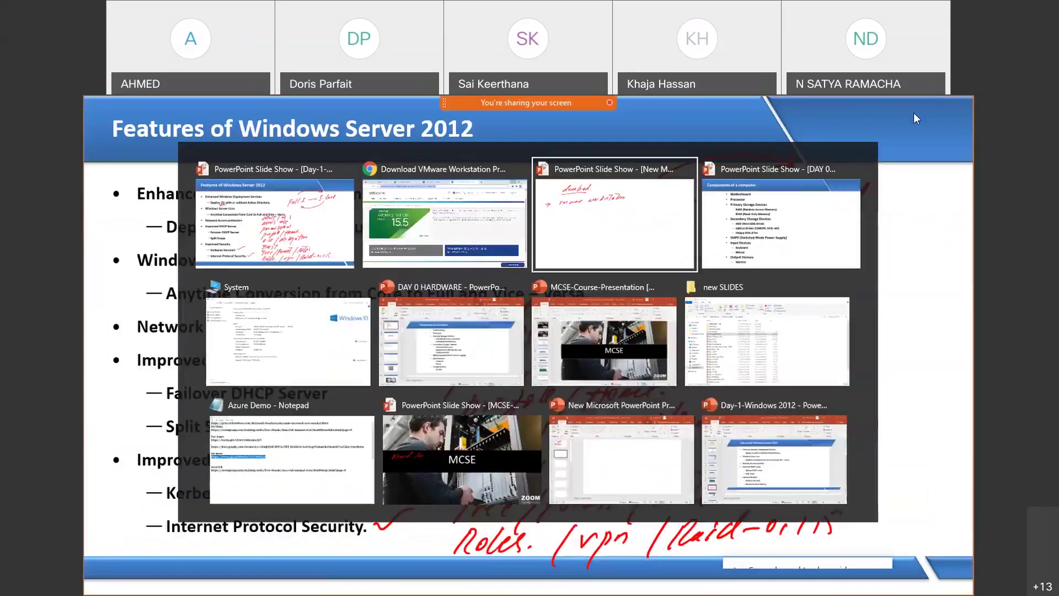
mouse_move(129, 342)
left_mouse_down()
mouse_move(160, 343)
mouse_move(145, 359)
left_mouse_up()
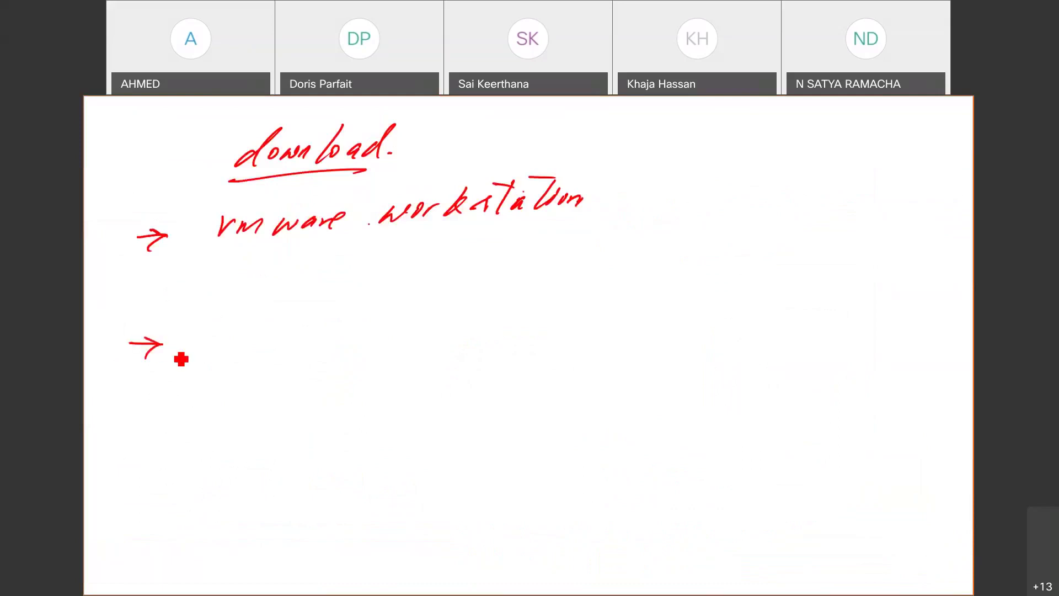
mouse_move(227, 329)
left_mouse_down()
mouse_move(234, 346)
mouse_move(252, 329)
mouse_move(255, 346)
mouse_move(330, 329)
left_mouse_up()
mouse_move(347, 324)
left_mouse_down()
mouse_move(334, 355)
mouse_move(358, 343)
left_mouse_up()
mouse_move(433, 315)
left_mouse_down()
mouse_move(419, 339)
mouse_move(439, 309)
left_mouse_up()
mouse_move(456, 315)
left_mouse_down()
mouse_move(447, 335)
mouse_move(476, 315)
left_mouse_up()
Draw a dividing line under the 2012 entry and handwrite "2016 o/s iso" below it
left_click_drag(450, 362, 195, 388)
mouse_move(193, 409)
left_mouse_down()
mouse_move(236, 431)
mouse_move(241, 417)
left_mouse_up()
mouse_move(260, 399)
left_mouse_down()
mouse_move(247, 428)
mouse_move(331, 398)
mouse_move(326, 413)
left_mouse_up()
mouse_move(344, 392)
left_mouse_down()
mouse_move(329, 433)
mouse_move(357, 419)
left_mouse_up()
mouse_move(436, 395)
left_mouse_down()
mouse_move(423, 419)
mouse_move(473, 393)
left_mouse_up()
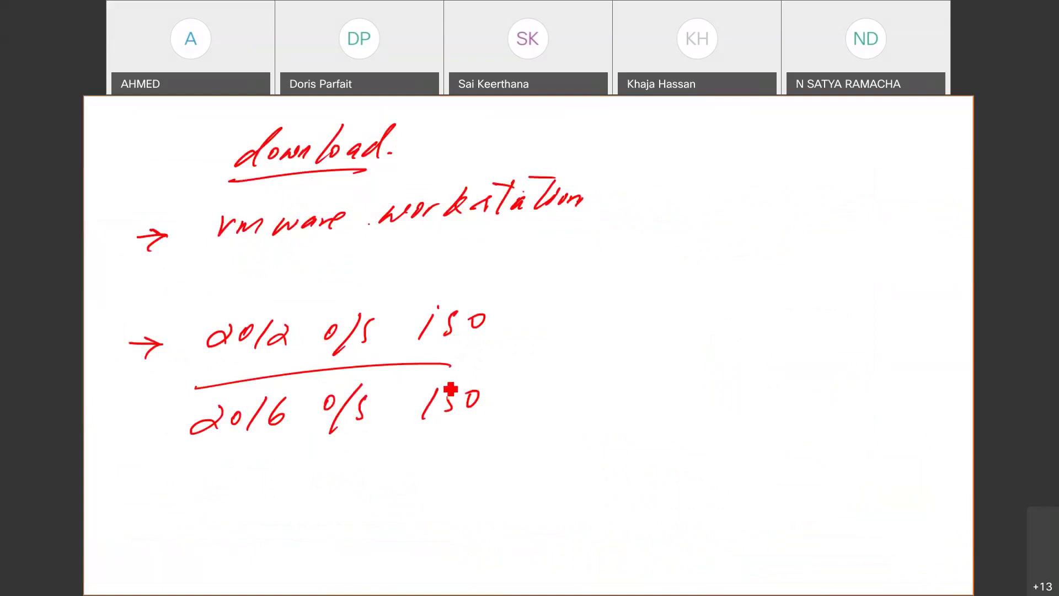
left_click(440, 379)
Switch to Chrome, search for "2012 r2 server download" in a new tab, and point out the Windows Server 2012 R2 Evaluation Center result
key("alt+Tab")
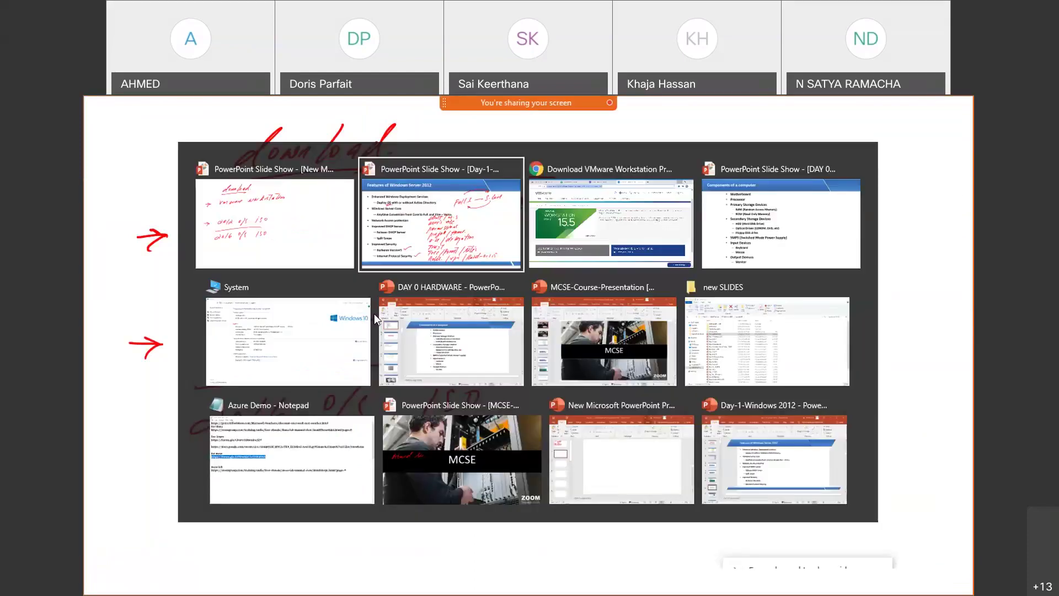
key("alt+Tab")
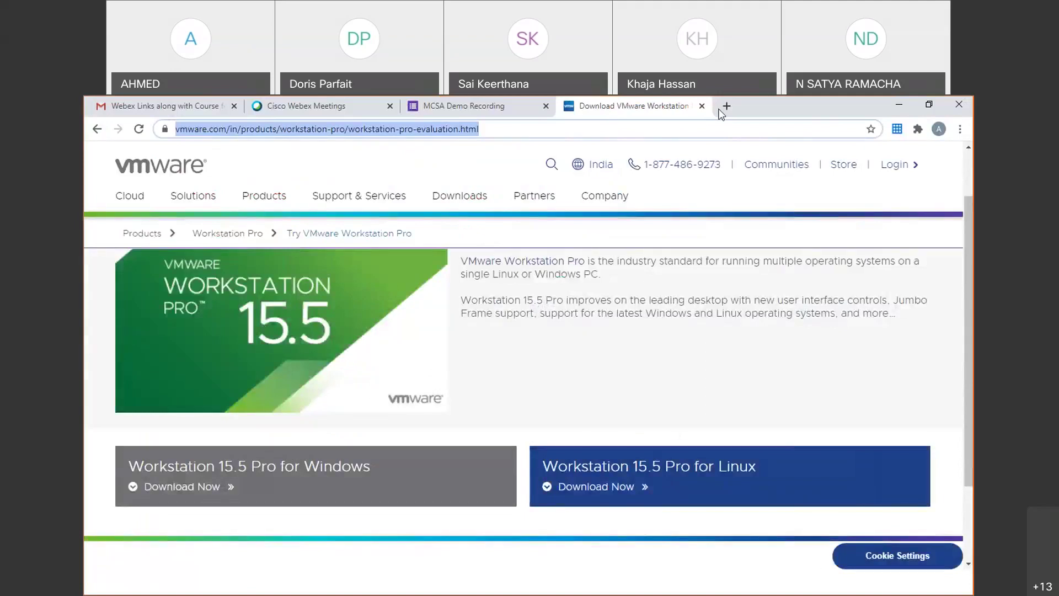
left_click(725, 106)
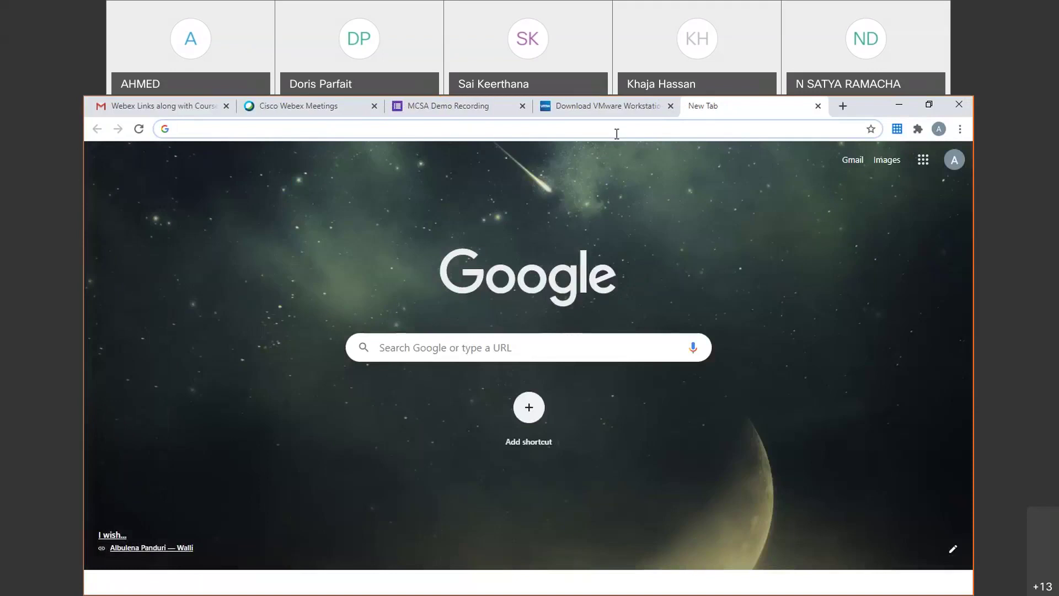
left_click(616, 134)
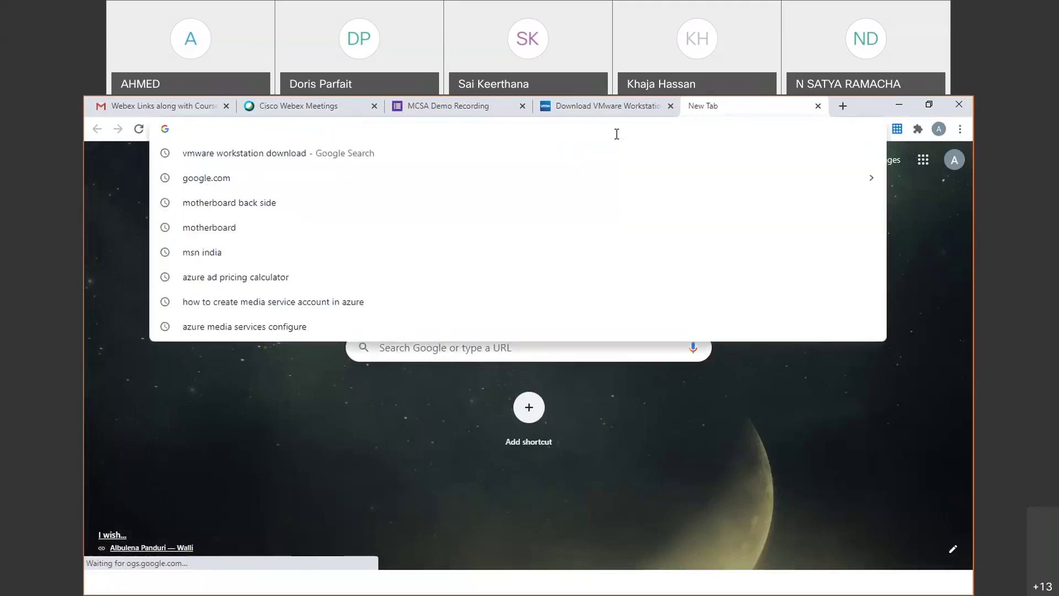
type("2012")
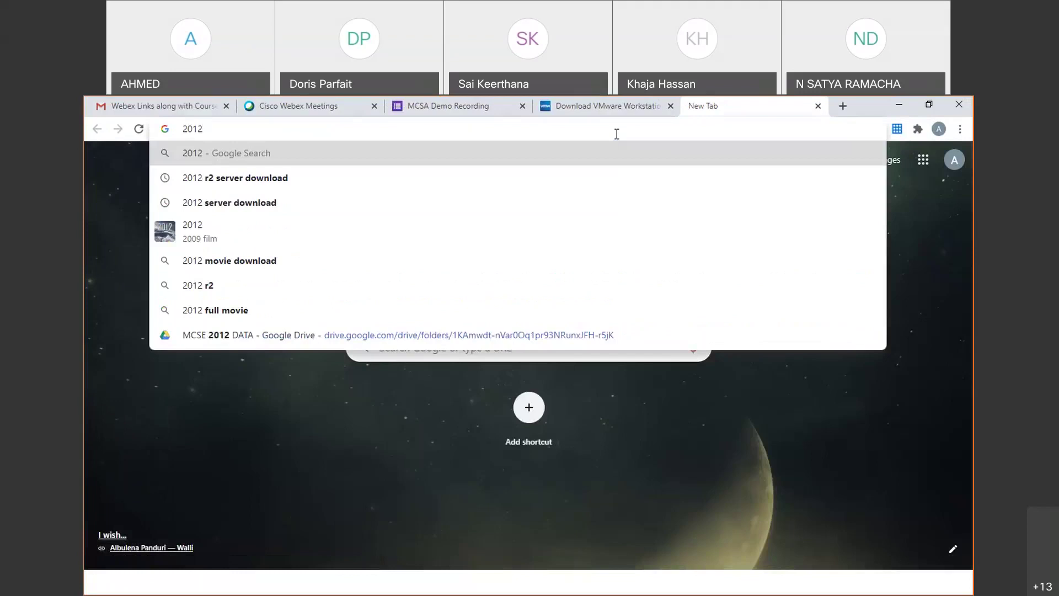
left_click(257, 177)
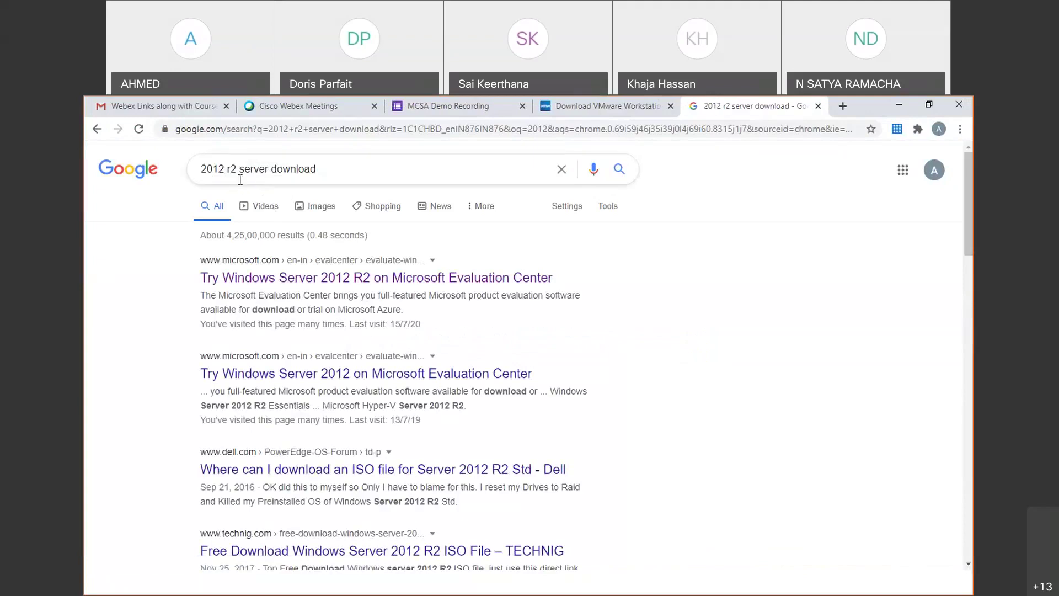
left_click(311, 282)
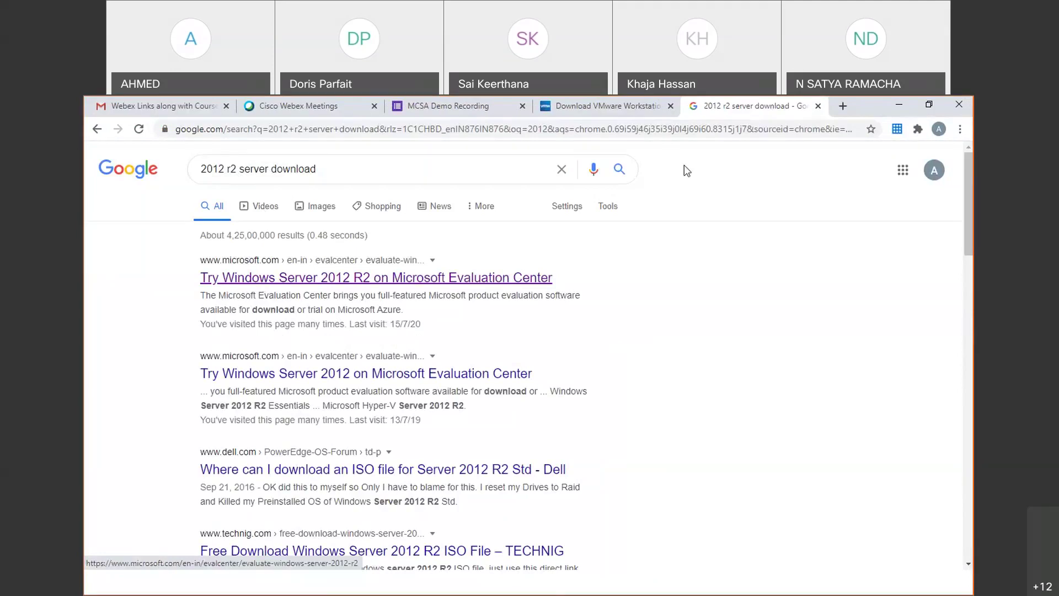
Open the Outlook site at outlook.com in a new browser tab
left_click(843, 105)
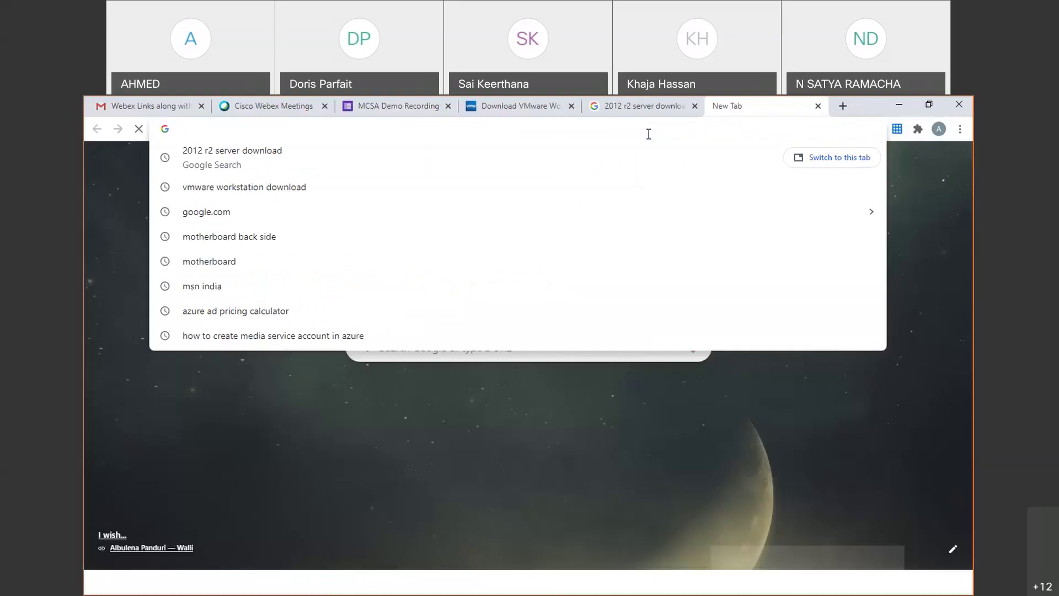
type("OUTLOOK")
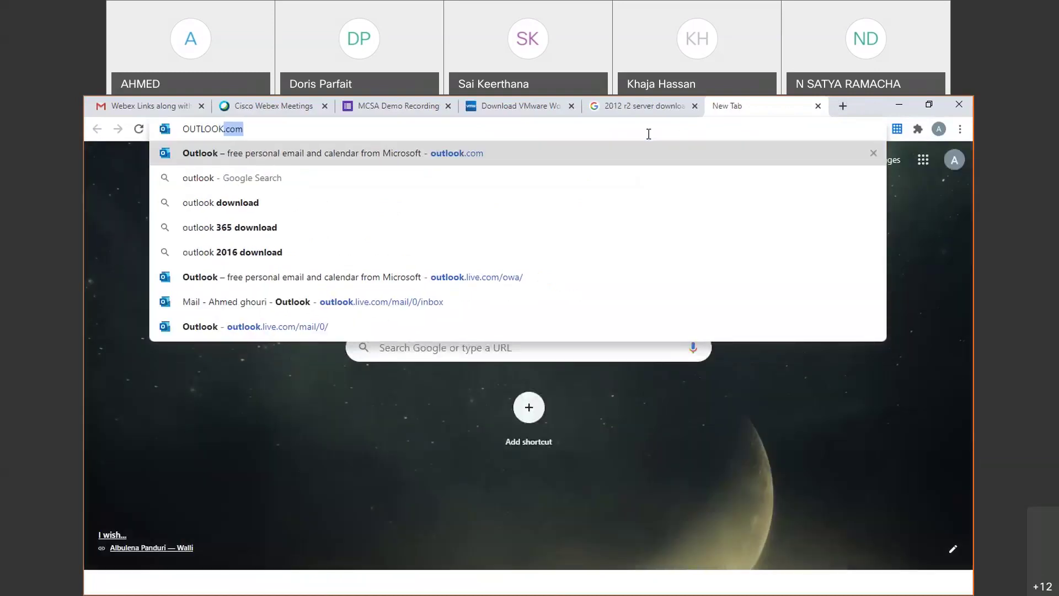
type(".COM")
key("Return")
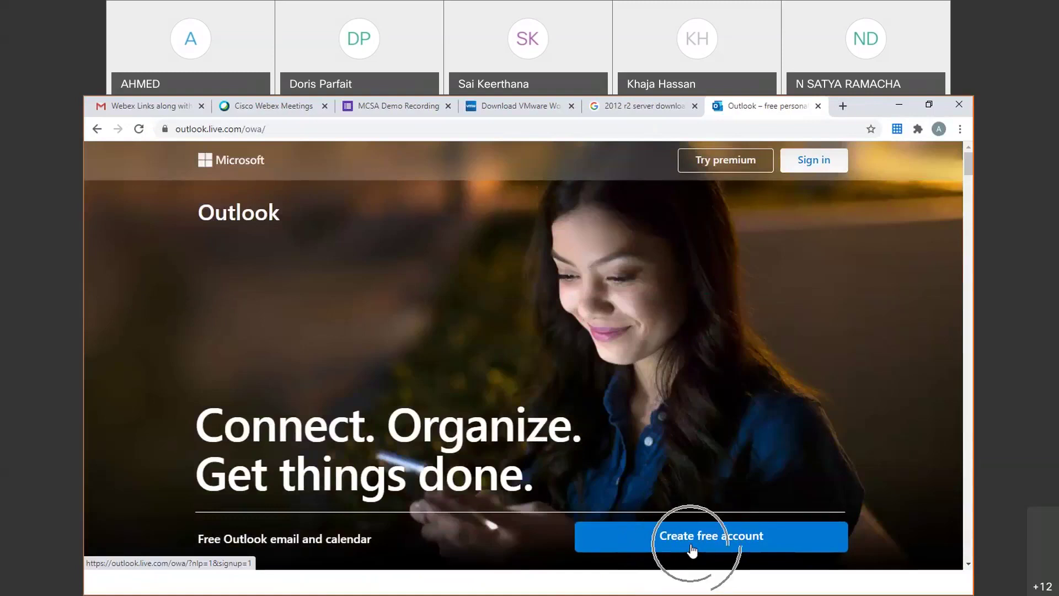
Open the Windows Server 2012 R2 Evaluation Center page from the search results, choose the ISO evaluation and continue to the registration form
left_click(652, 105)
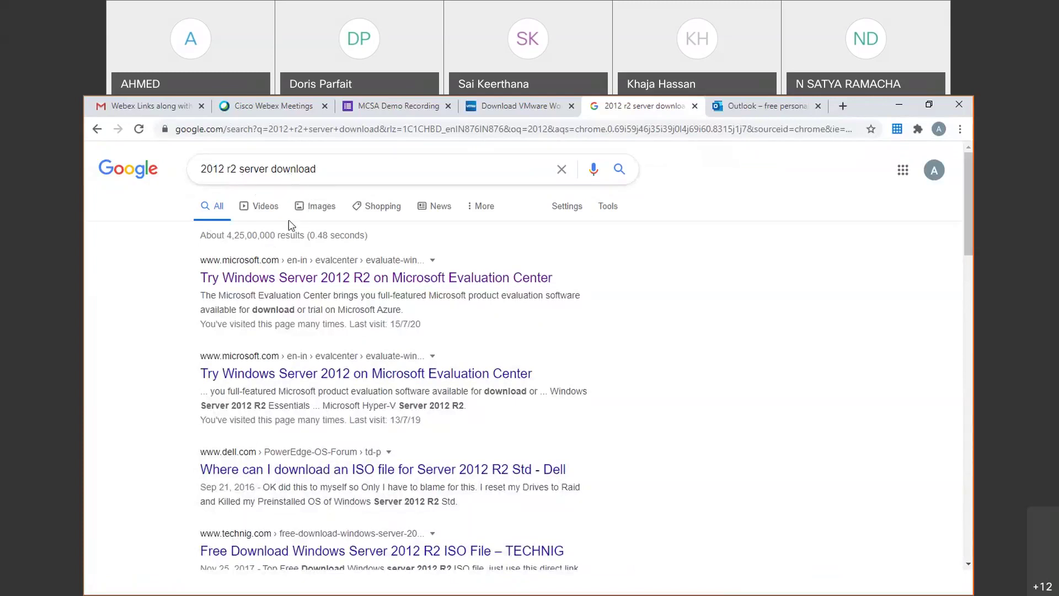
key("ctrl")
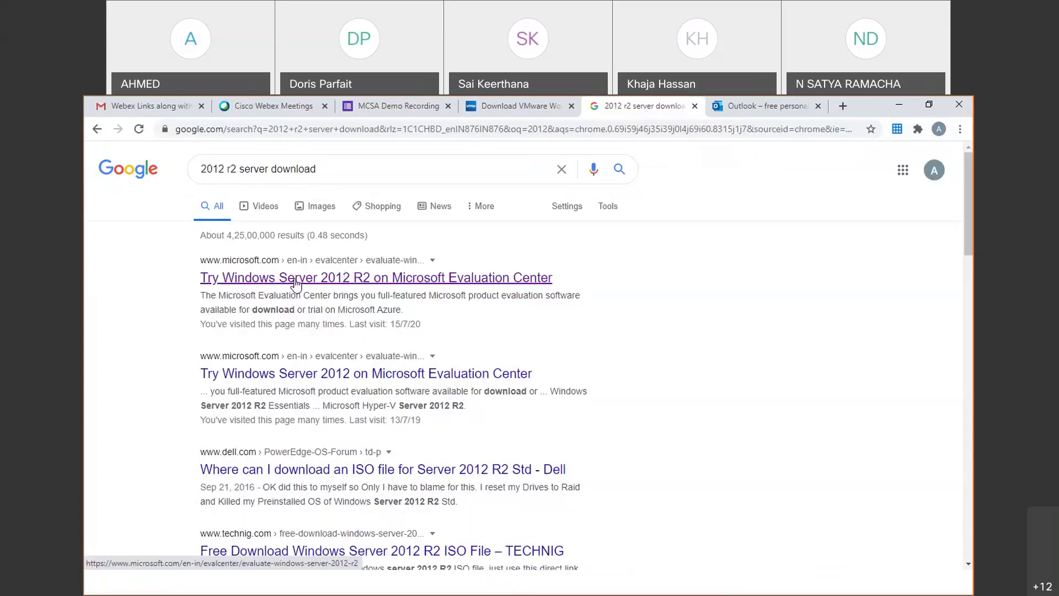
left_click(296, 281)
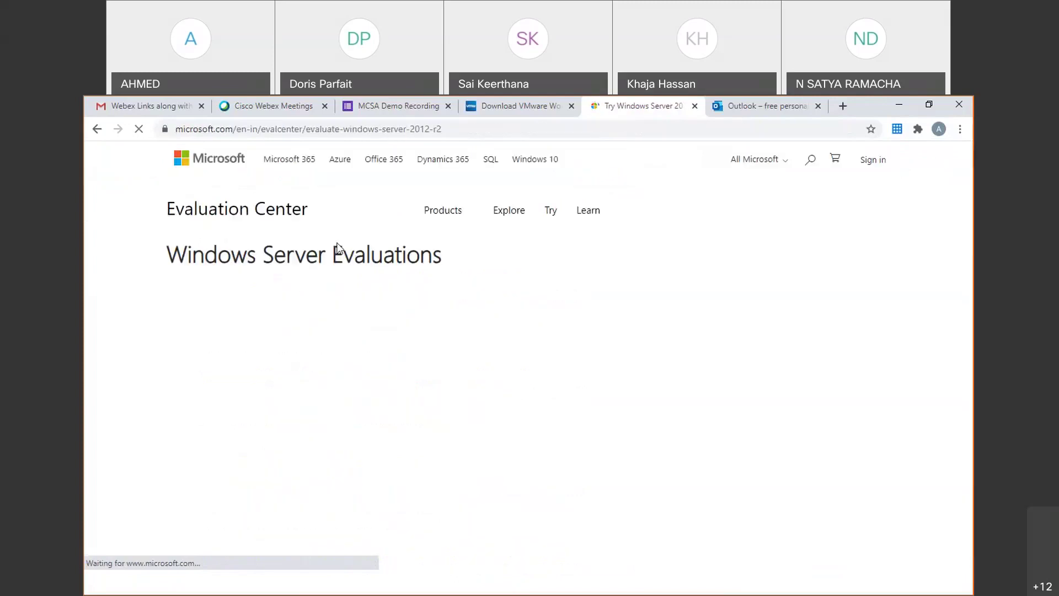
scroll(342, 329, "down", 4)
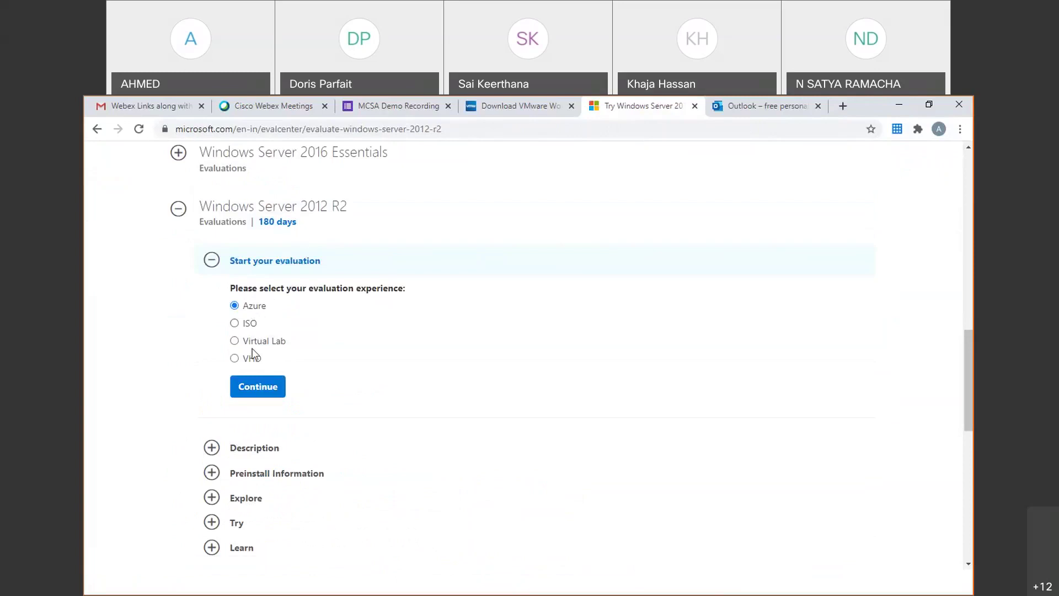
left_click(248, 330)
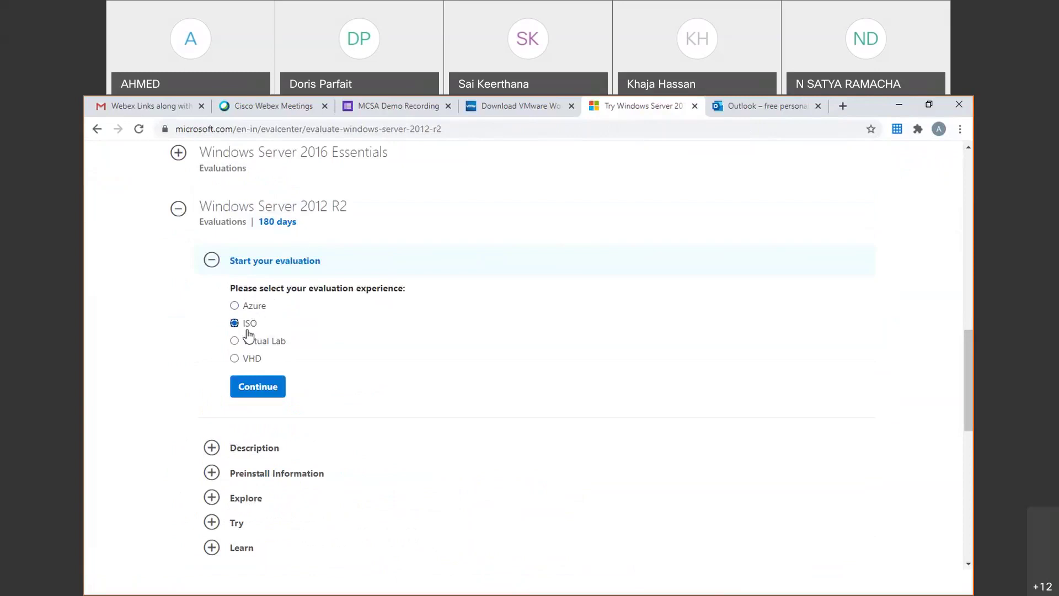
left_click(276, 394)
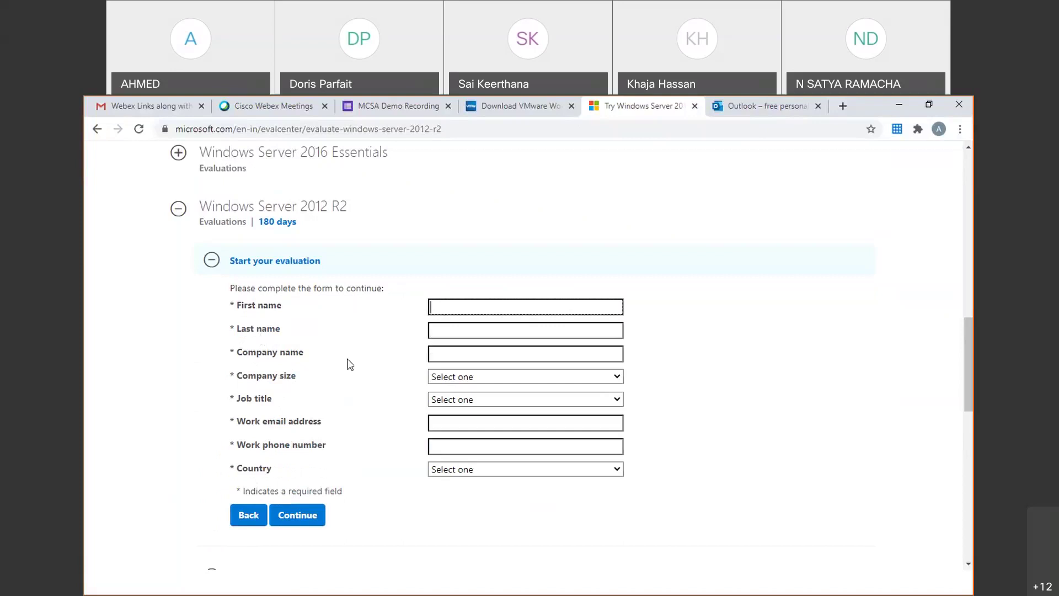
Fill in the company name ZOOM TECHNOLOGIES, company size 5-9 and job title System Administrator/Architect
left_click(477, 356)
left_click(478, 379)
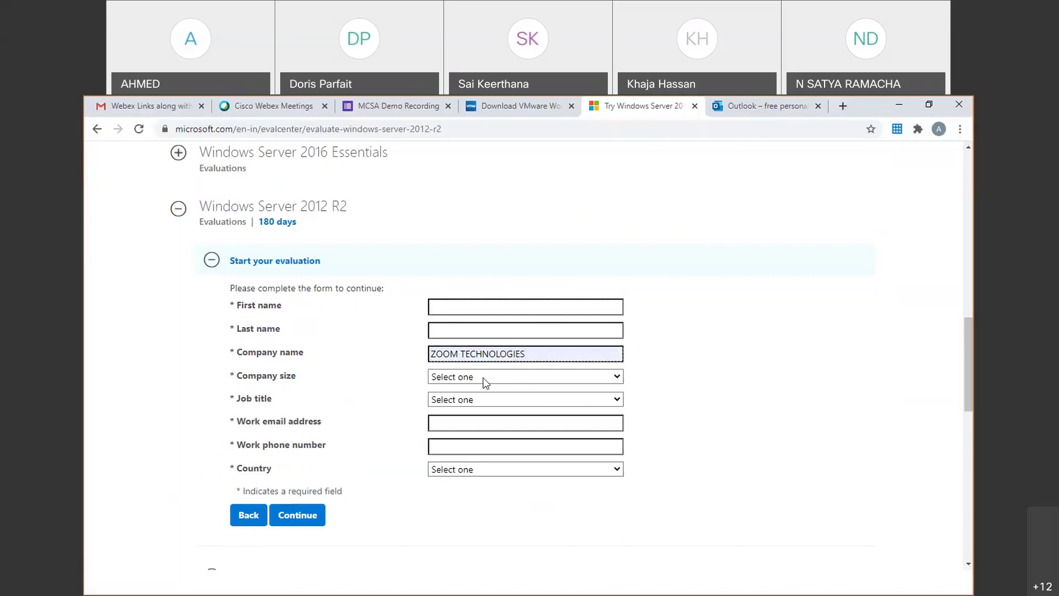
left_click(482, 377)
left_click(452, 429)
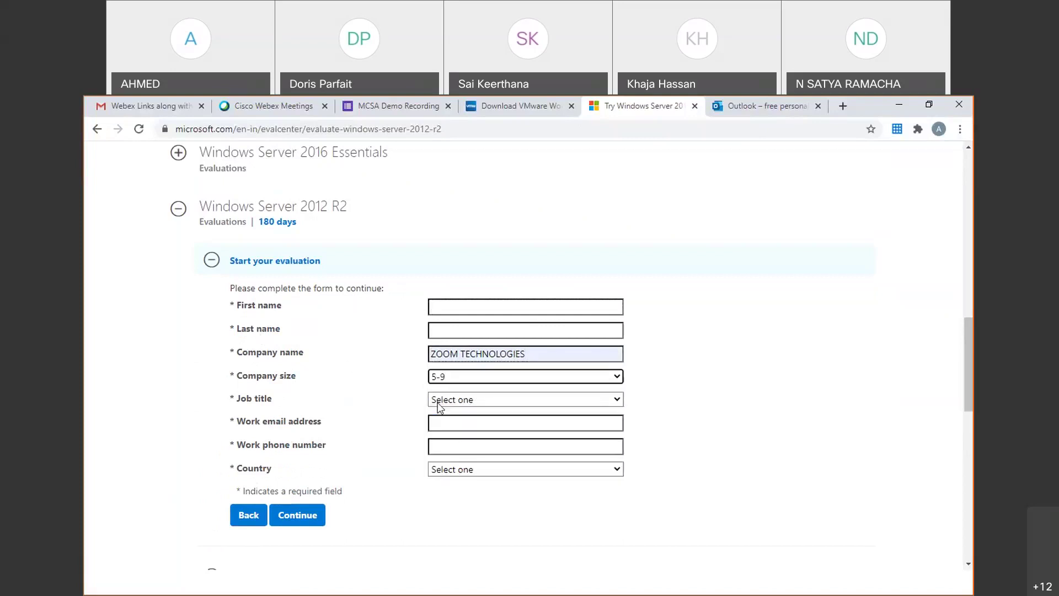
left_click(507, 399)
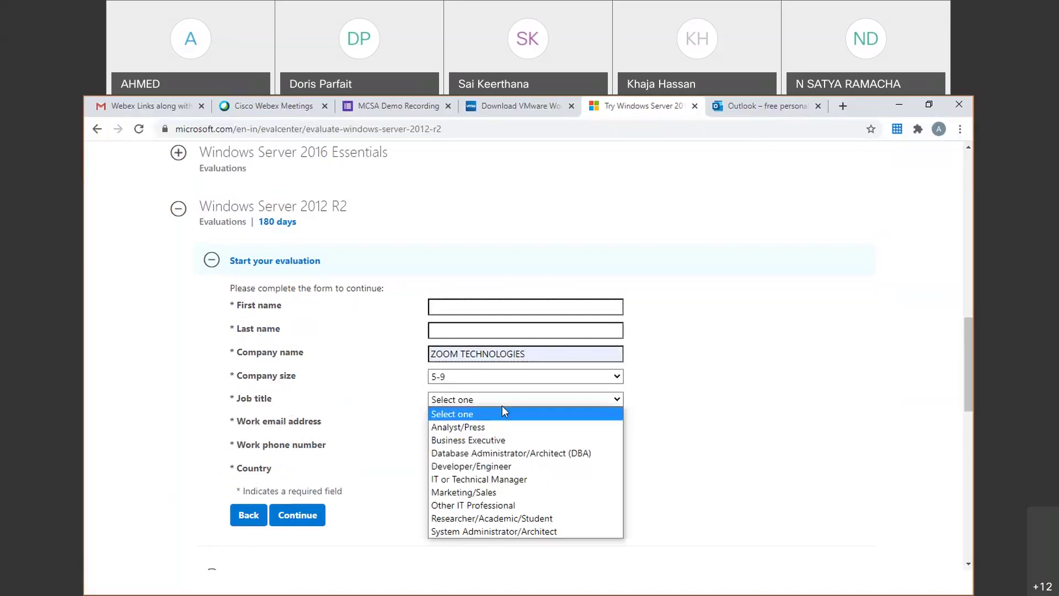
left_click(482, 531)
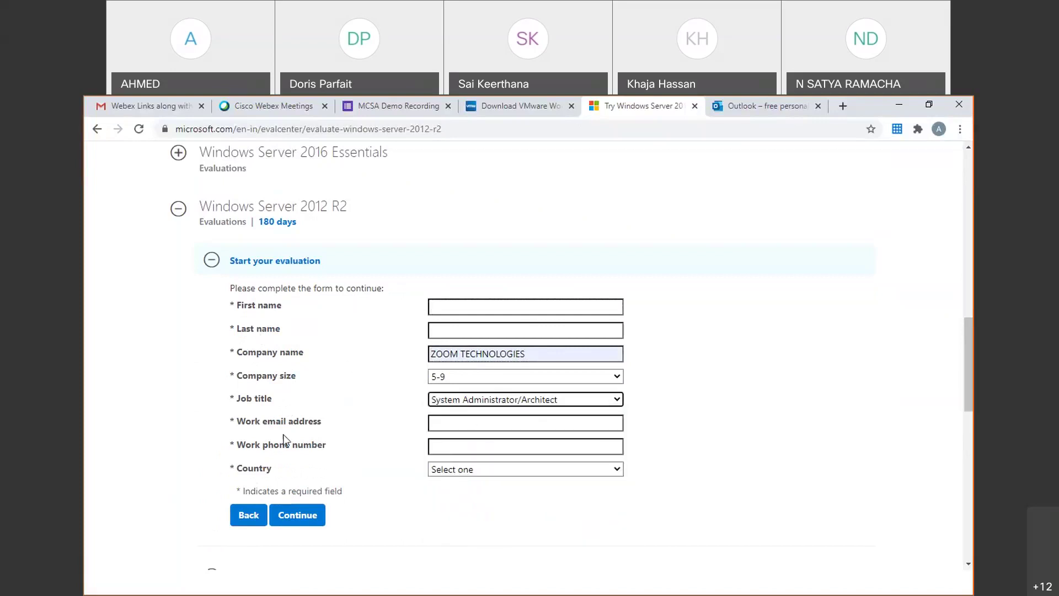
Fill in the work email address, set the country to India and try to continue past the form
left_click(470, 422)
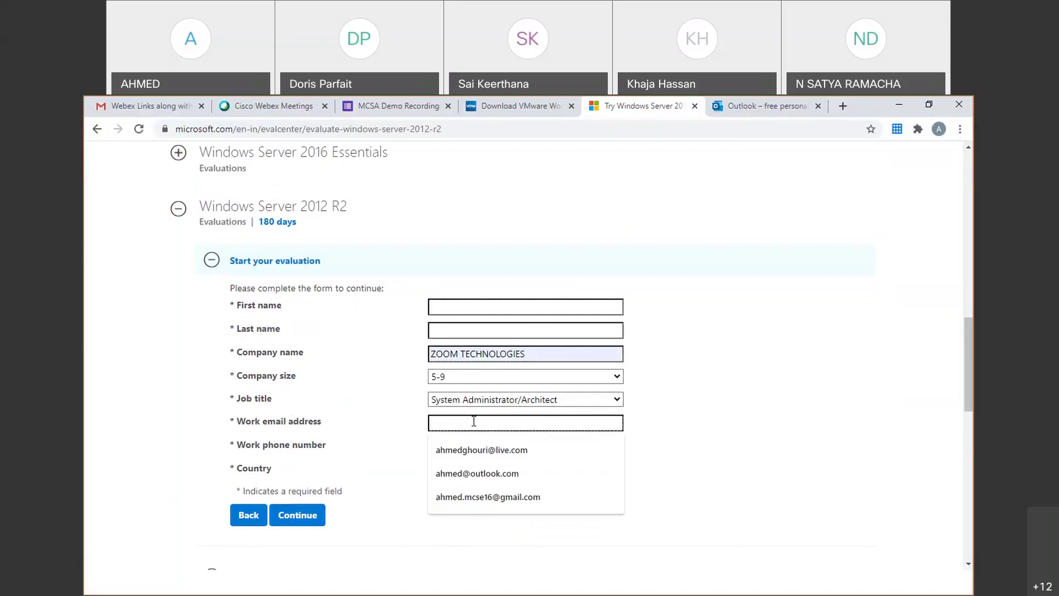
left_click(456, 473)
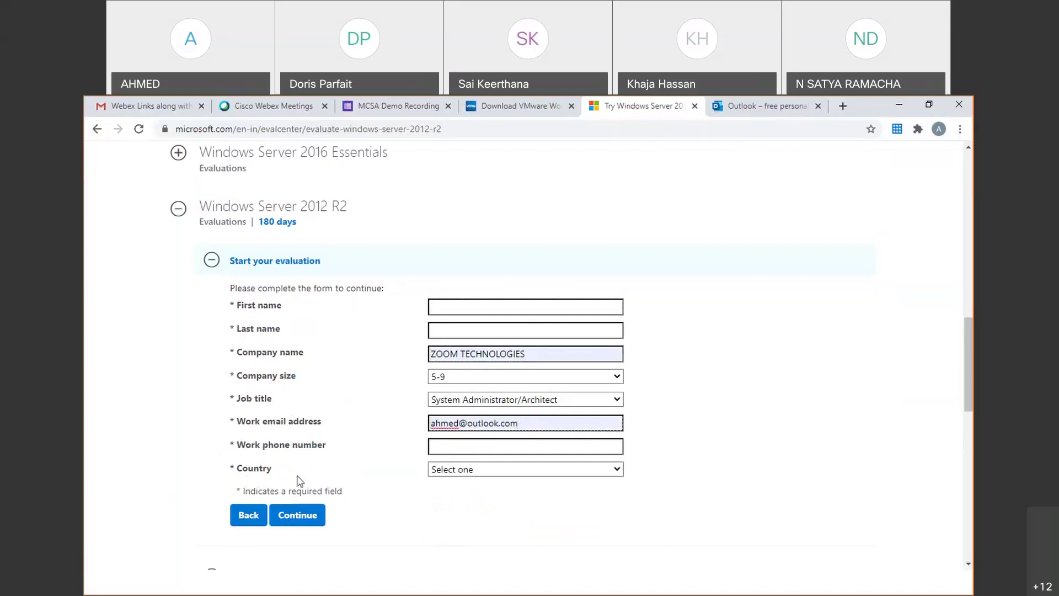
left_click(453, 470)
scroll(475, 381, "down", 20)
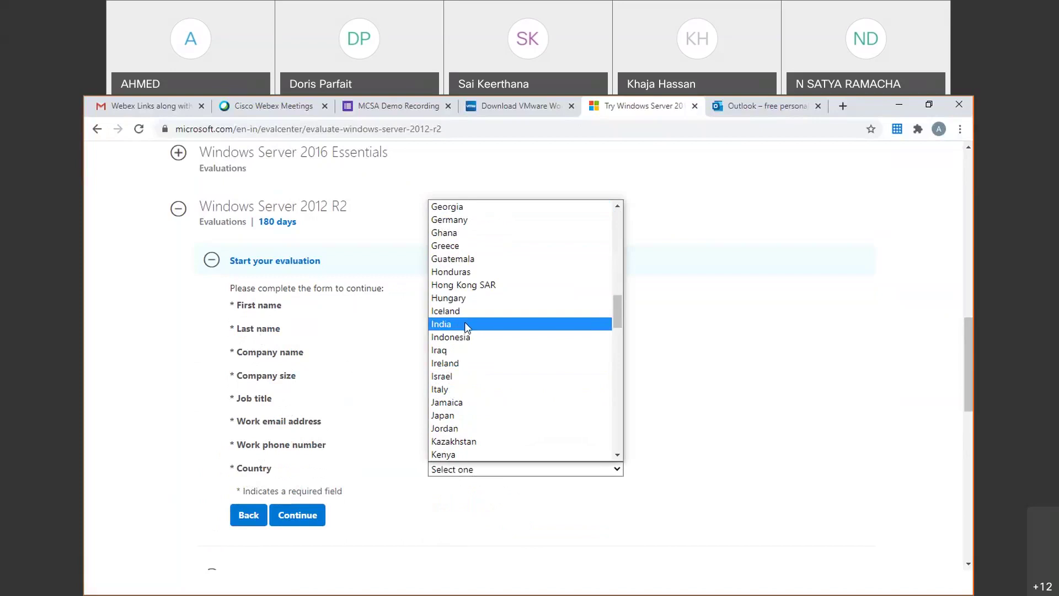
left_click(464, 324)
scroll(246, 529, "down", 1)
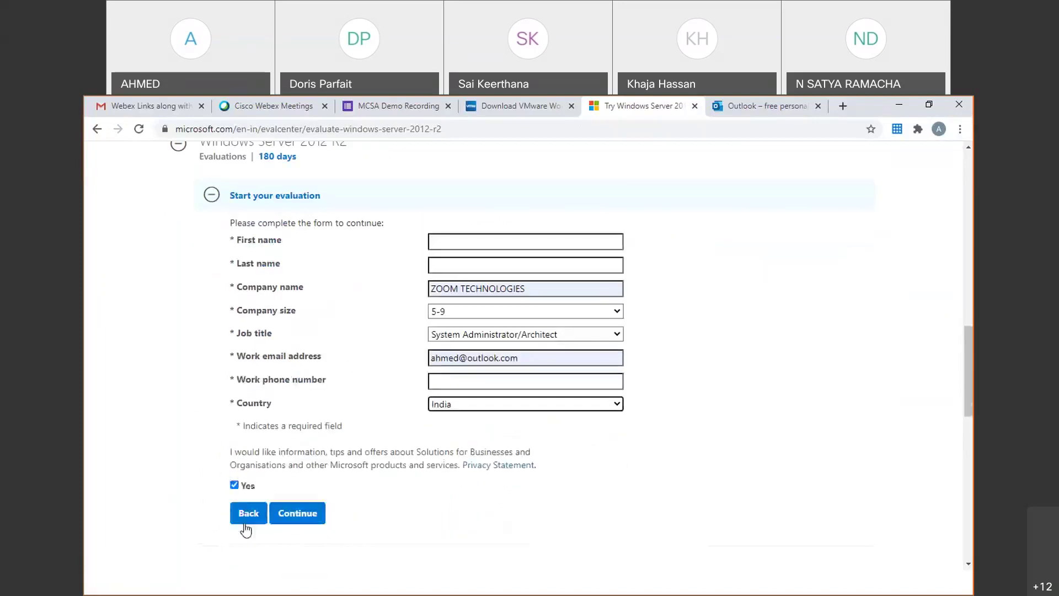
left_click(302, 524)
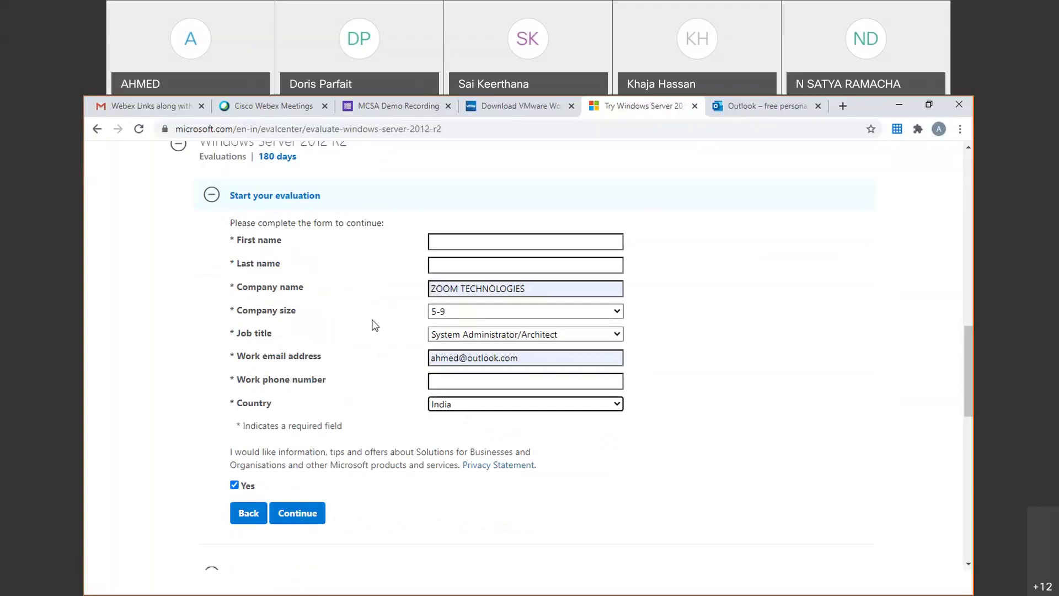
Expand the Windows Server 2016 evaluation and select ISO as the evaluation experience
scroll(362, 310, "up", 3)
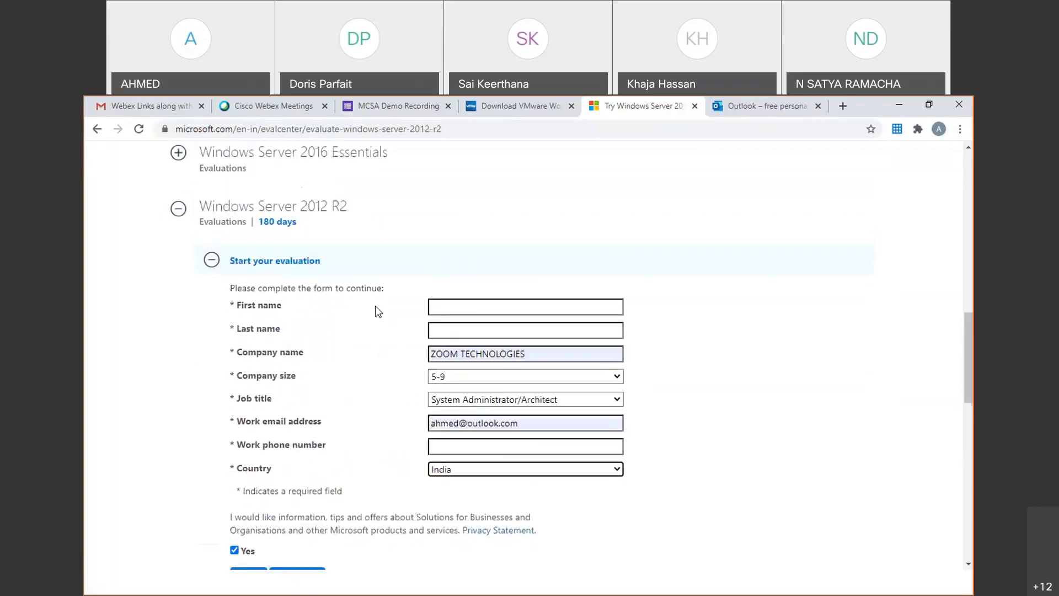
scroll(379, 307, "up", 3)
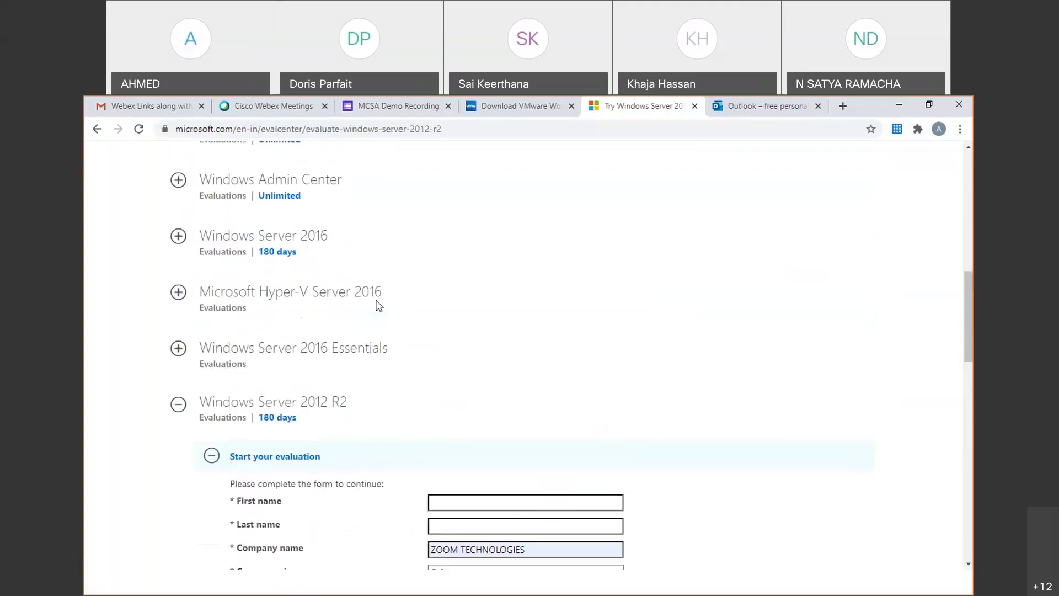
left_click(281, 243)
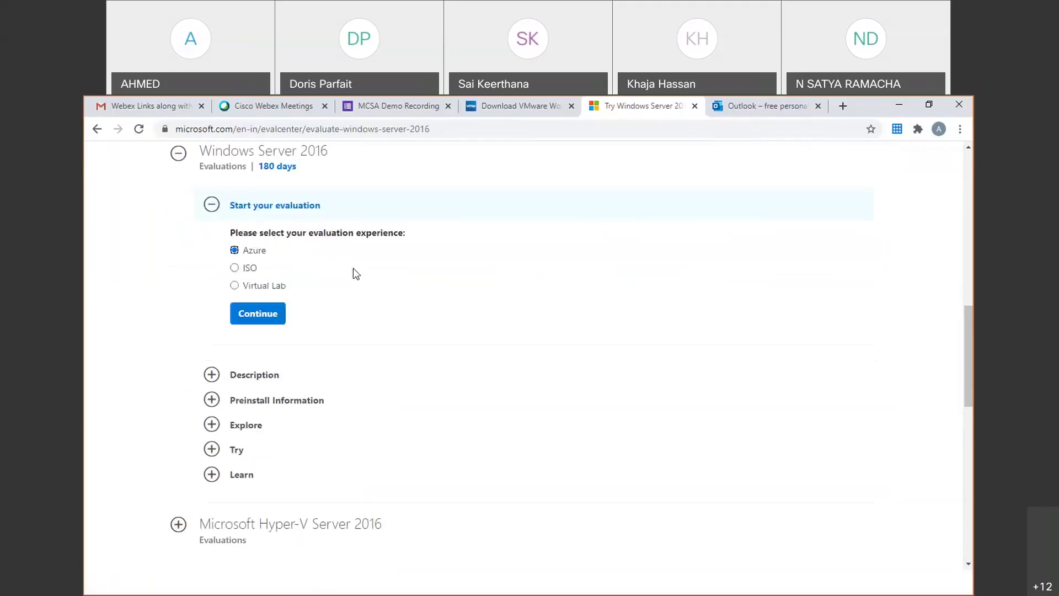
left_click(234, 268)
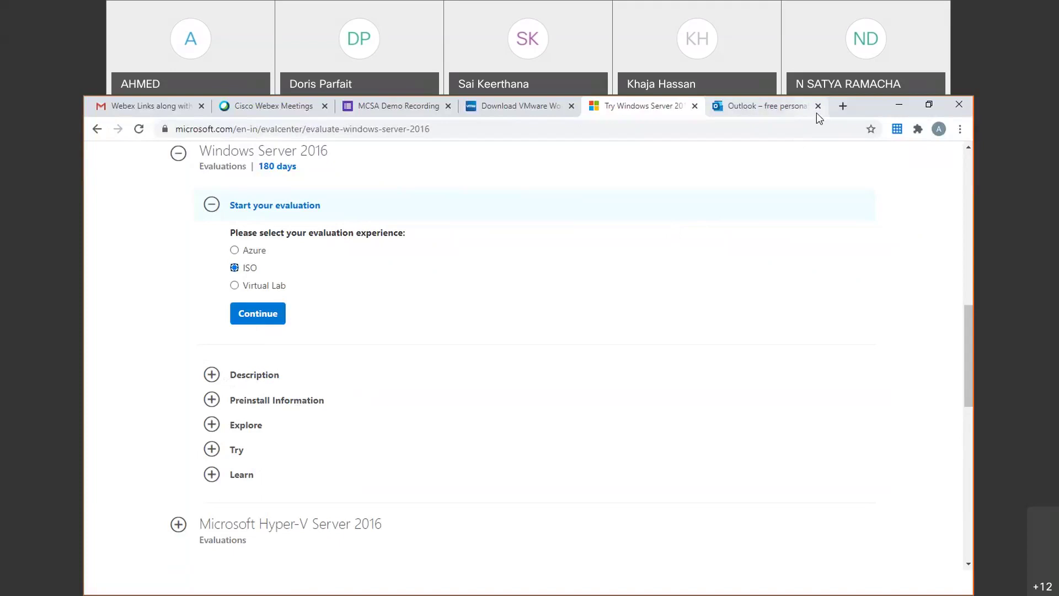
Return to the PowerPoint slide, draw a dividing line under the 2016 entry and handwrite "windows 10" below it
left_click(899, 105)
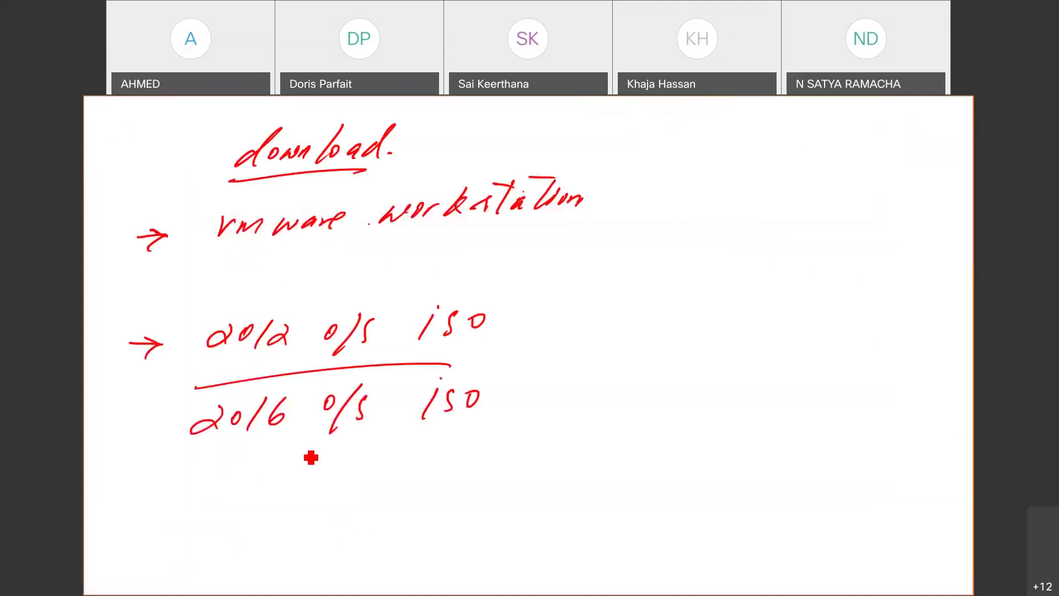
left_click_drag(176, 477, 428, 454)
mouse_move(194, 510)
left_mouse_down()
mouse_move(253, 504)
mouse_move(300, 480)
mouse_move(323, 504)
left_mouse_up()
mouse_move(381, 475)
left_mouse_down()
mouse_move(374, 500)
mouse_move(402, 478)
left_mouse_up()
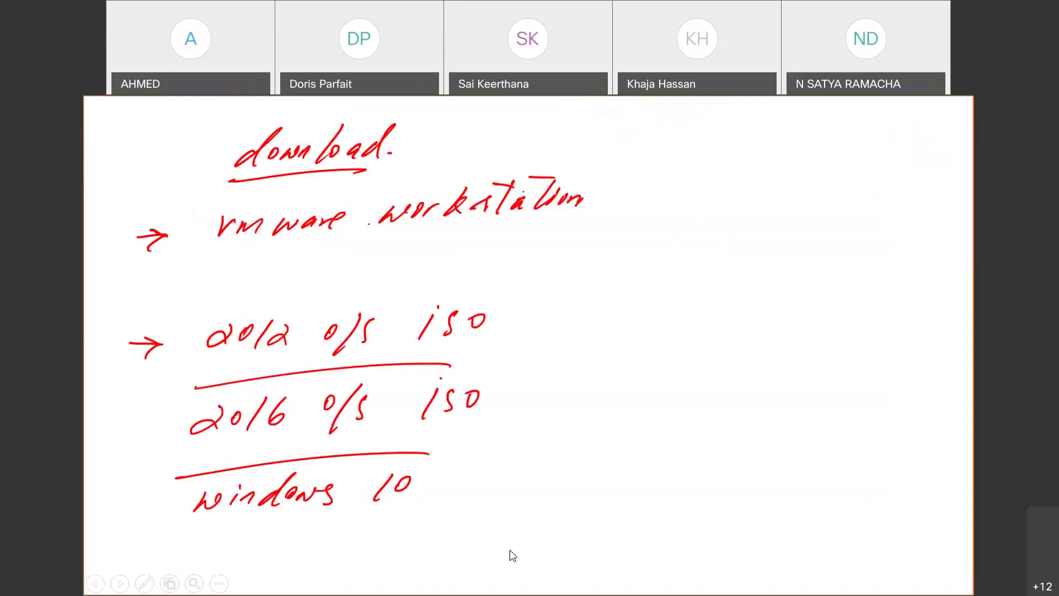
Switch to Chrome, search for "windows 10 iso download" in a new tab and open Microsoft's Windows 10 disc image download page
key("alt+Tab")
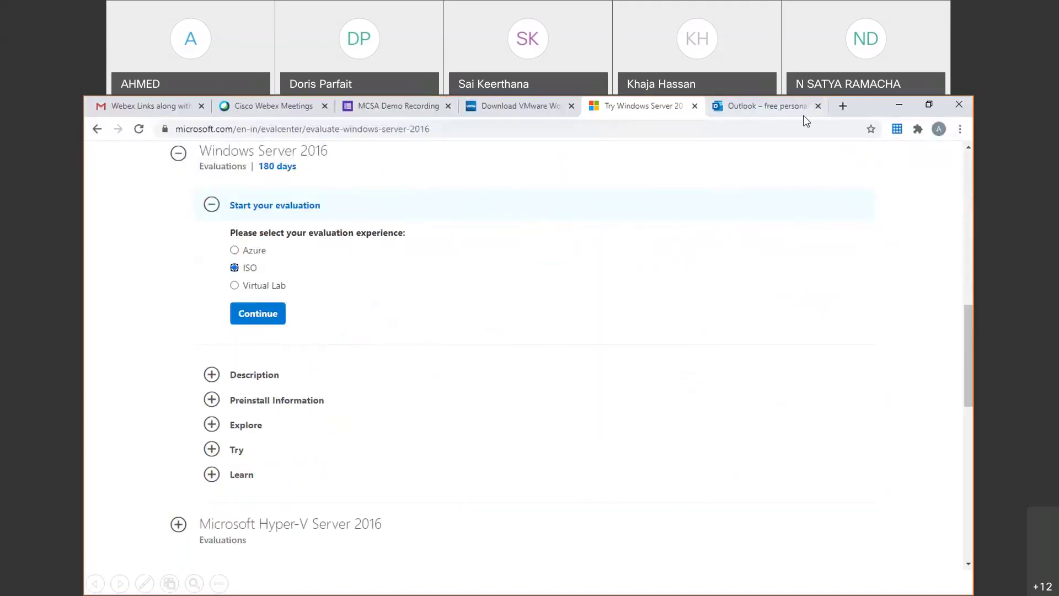
left_click(842, 106)
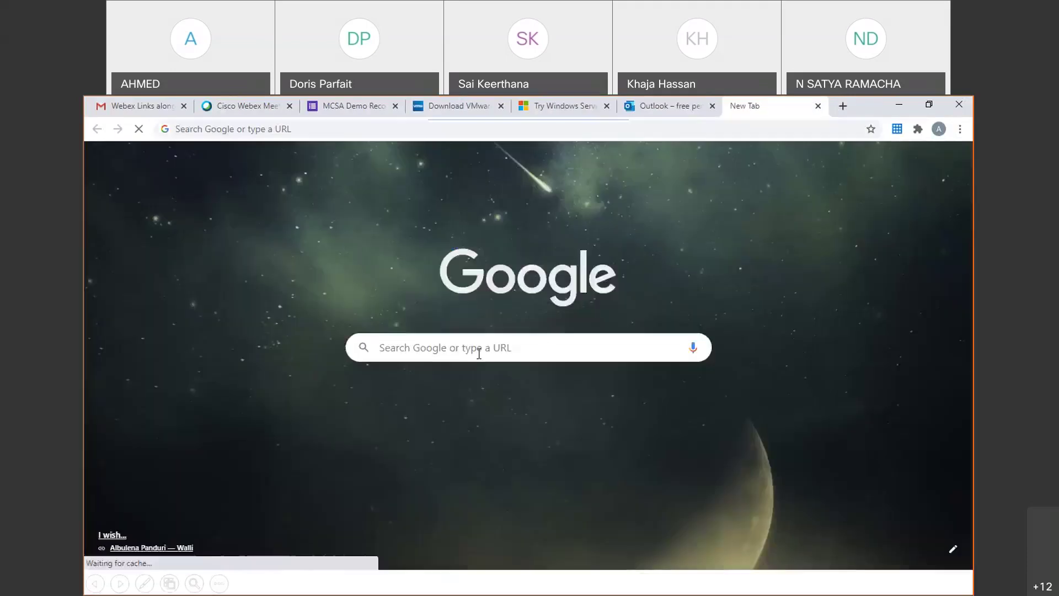
left_click(479, 353)
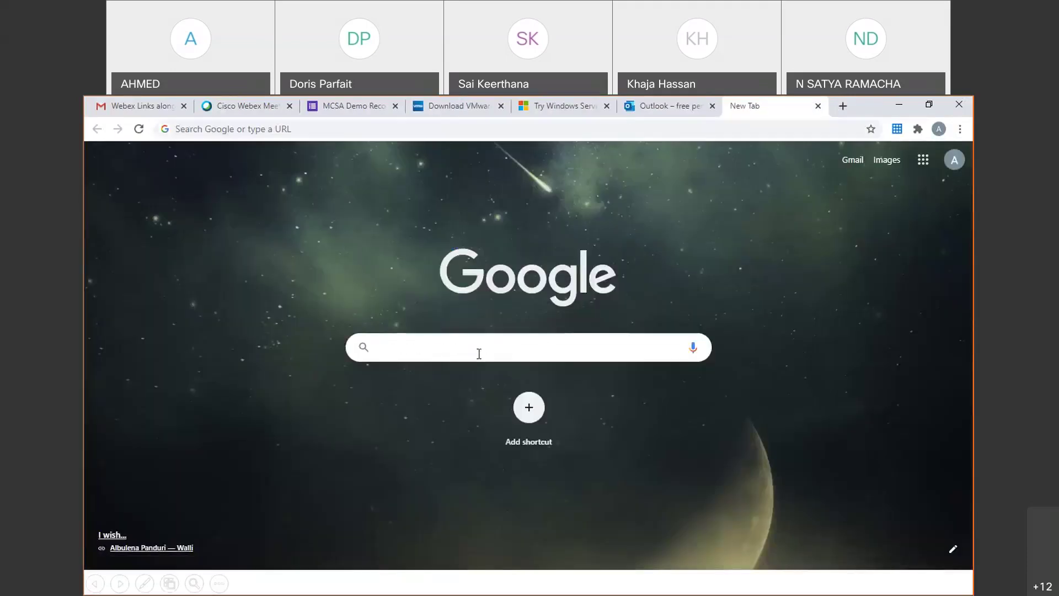
type("WIN")
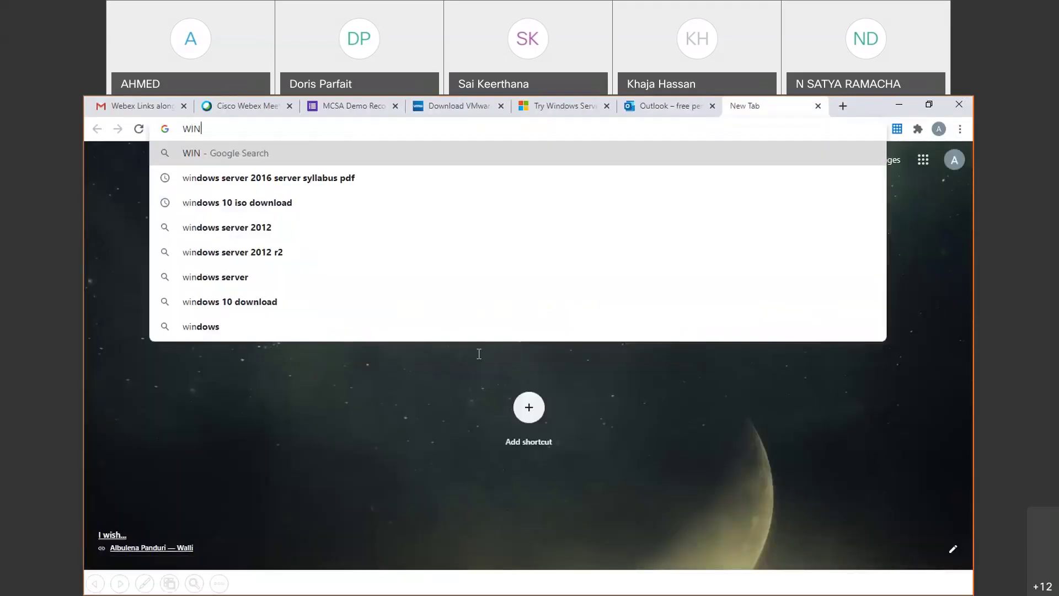
left_click(295, 203)
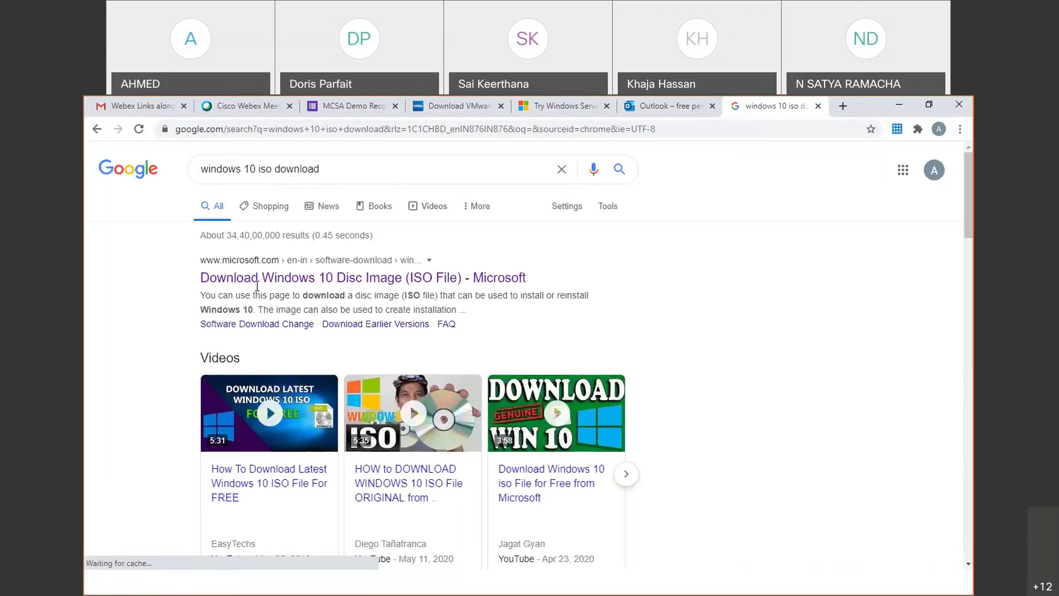
left_click(279, 282)
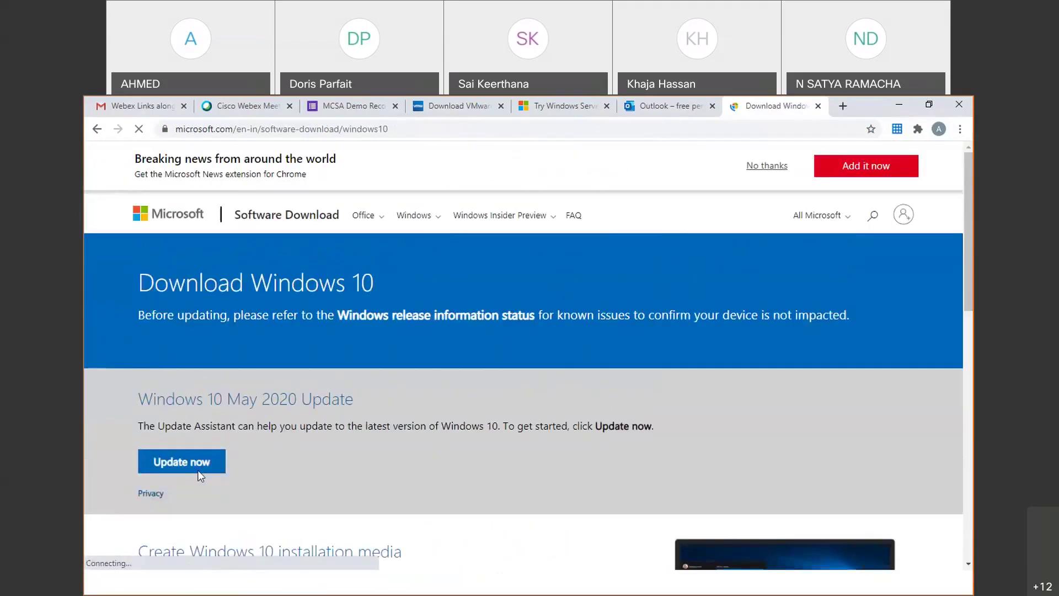
Review the update and installation media options on the Download Windows 10 page, and return to the PowerPoint slide
left_click(196, 475)
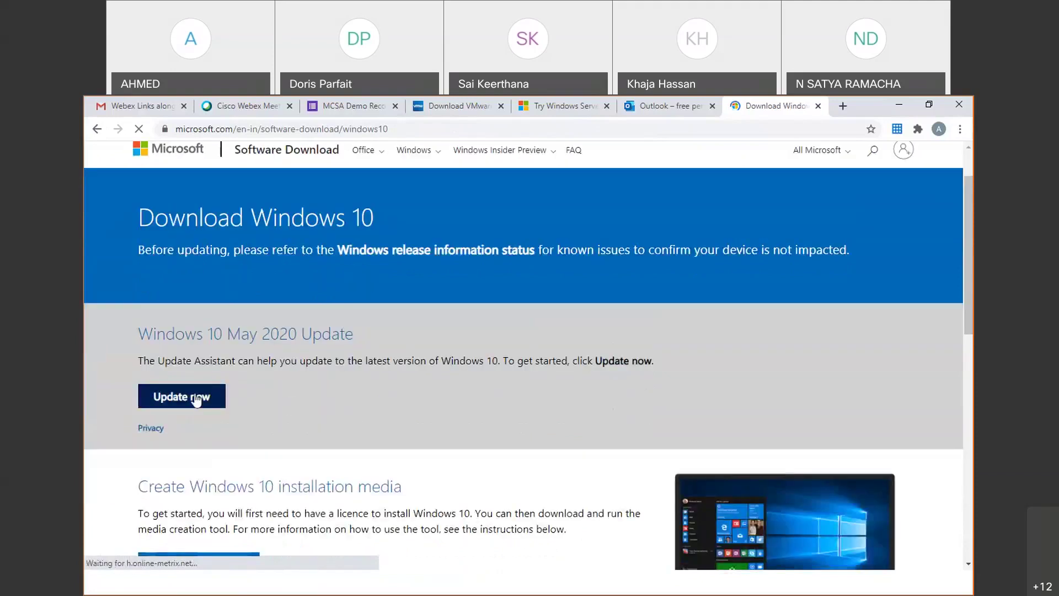
scroll(360, 312, "down", 3)
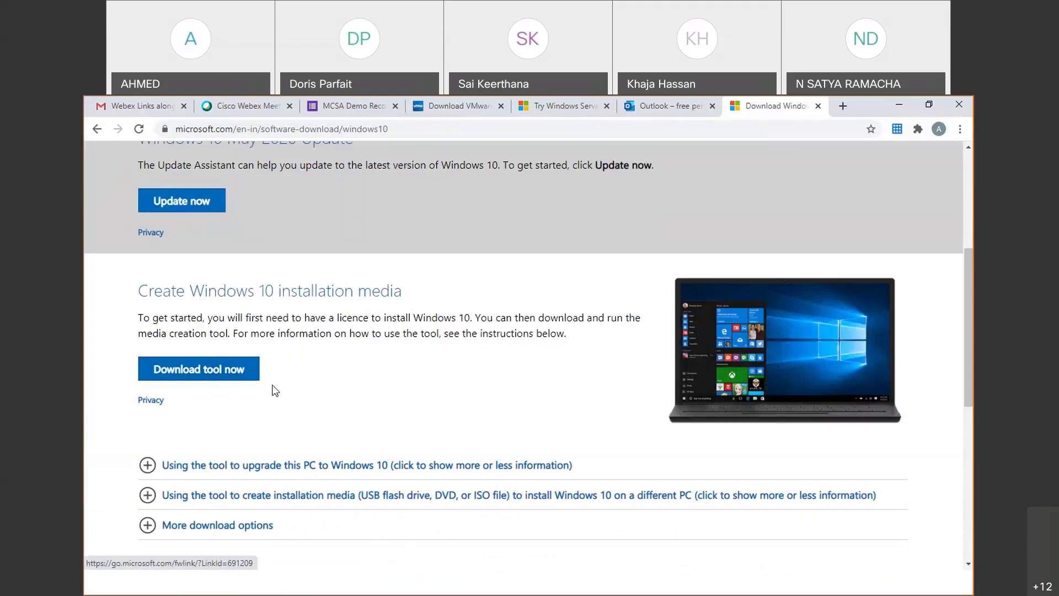
scroll(262, 403, "down", 2)
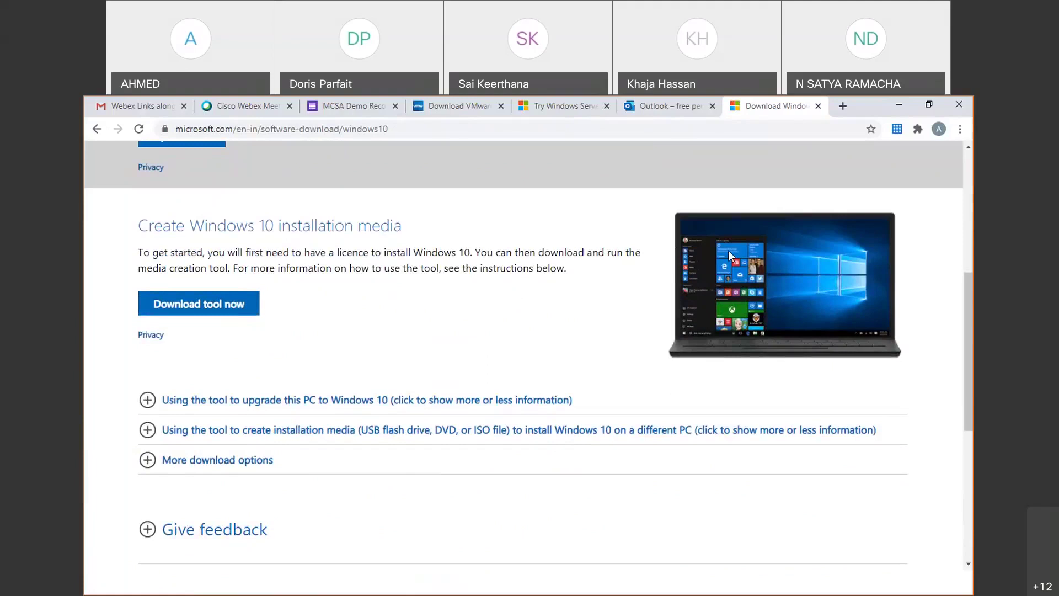
scroll(250, 304, "up", 5)
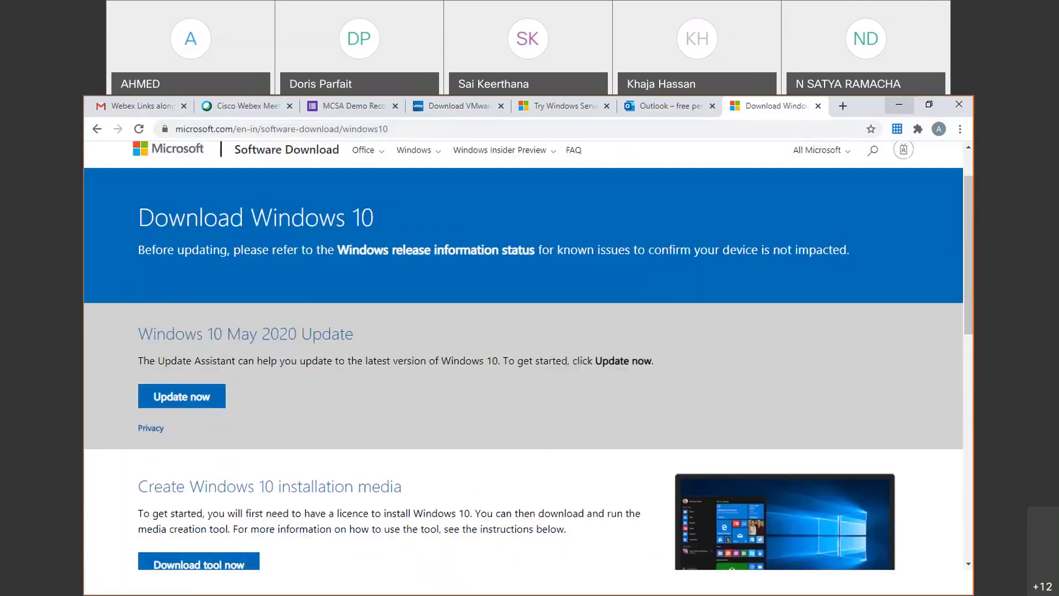
left_click(899, 105)
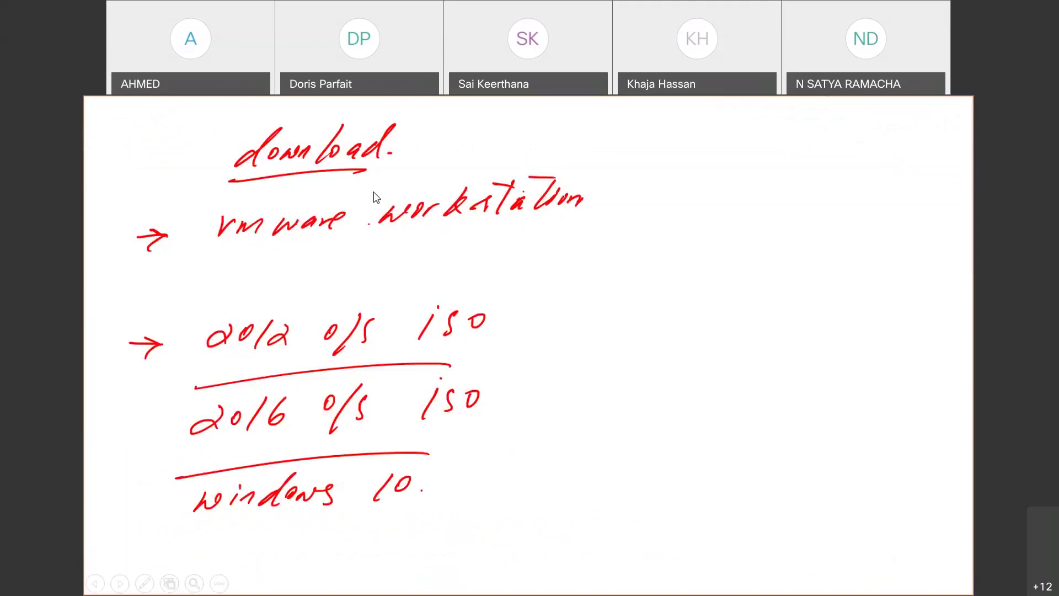